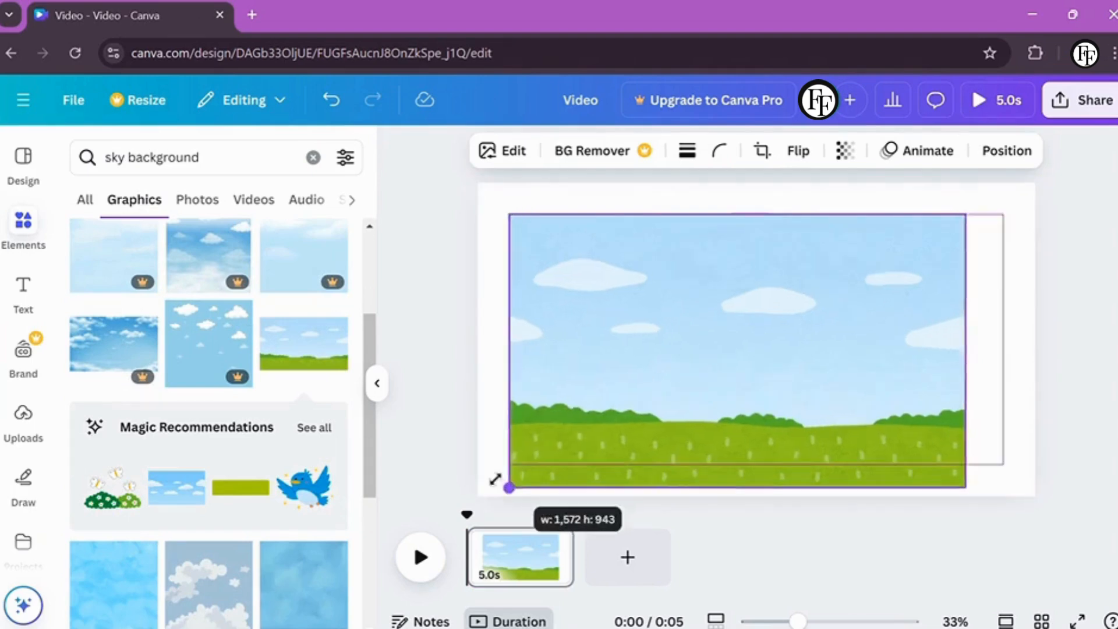
Enlarge the sky-and-meadow background graphic to cover the whole page and centre it horizontally.
drag(980, 216, 1049, 175)
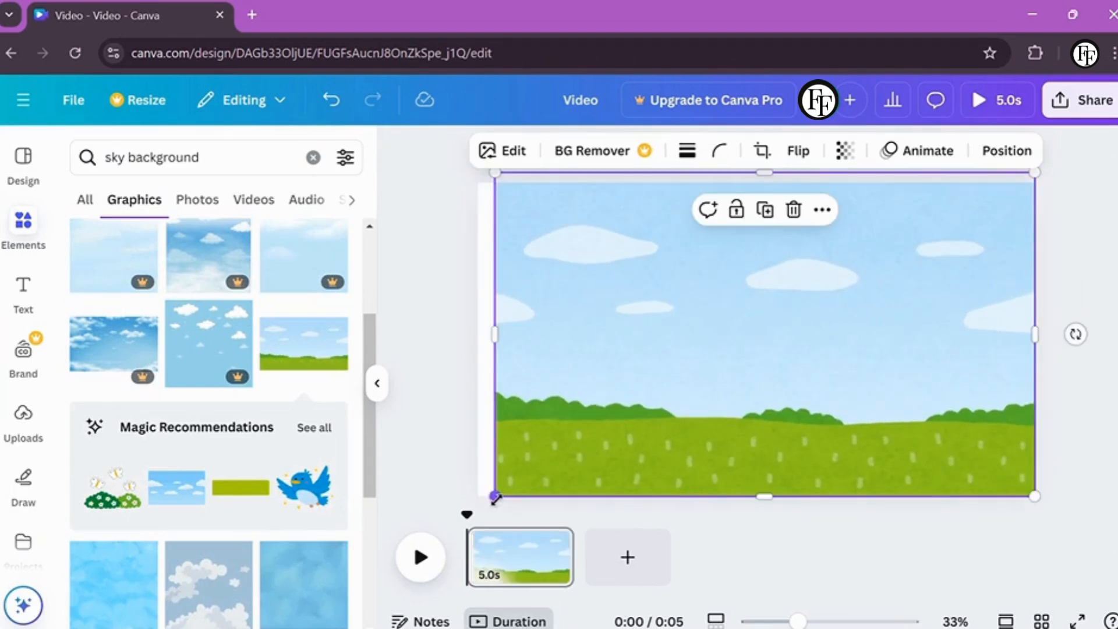
drag(494, 496, 445, 523)
drag(742, 302, 756, 284)
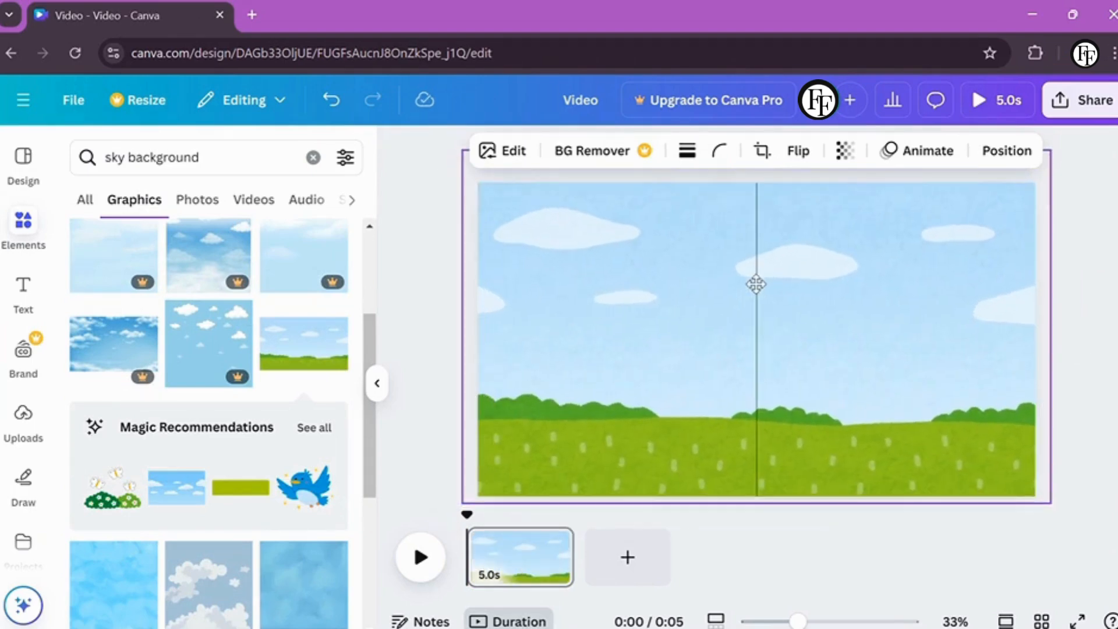
click(412, 328)
scroll(280, 338, down, 3)
click(299, 361)
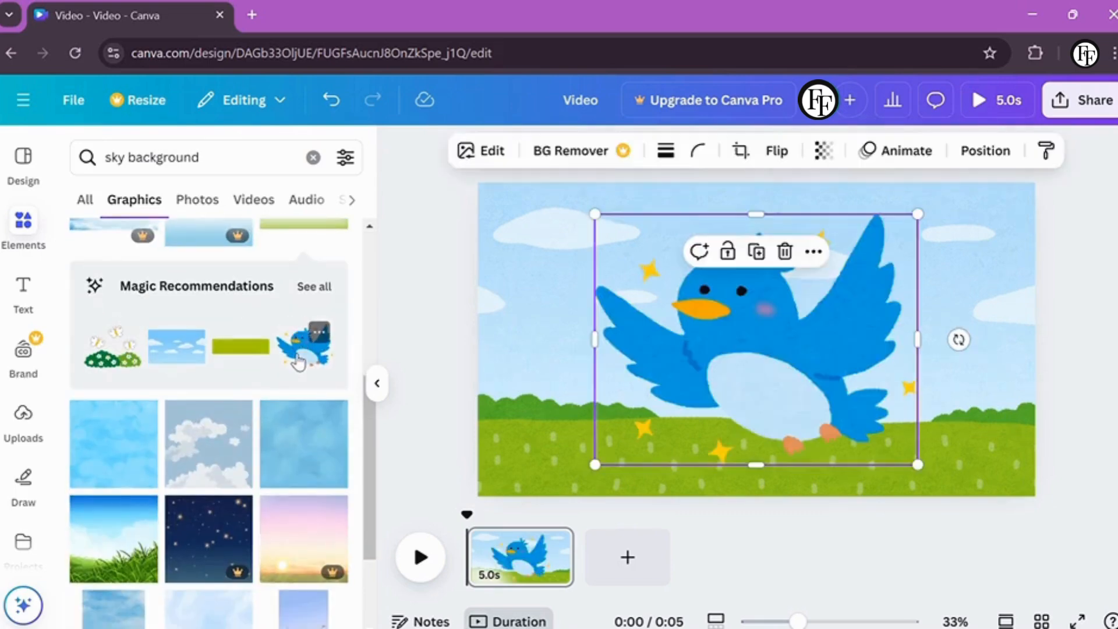
click(783, 252)
Search the graphics for "birds flying" and add the orange monarch butterfly to the page.
click(245, 166)
key(BackSpace)
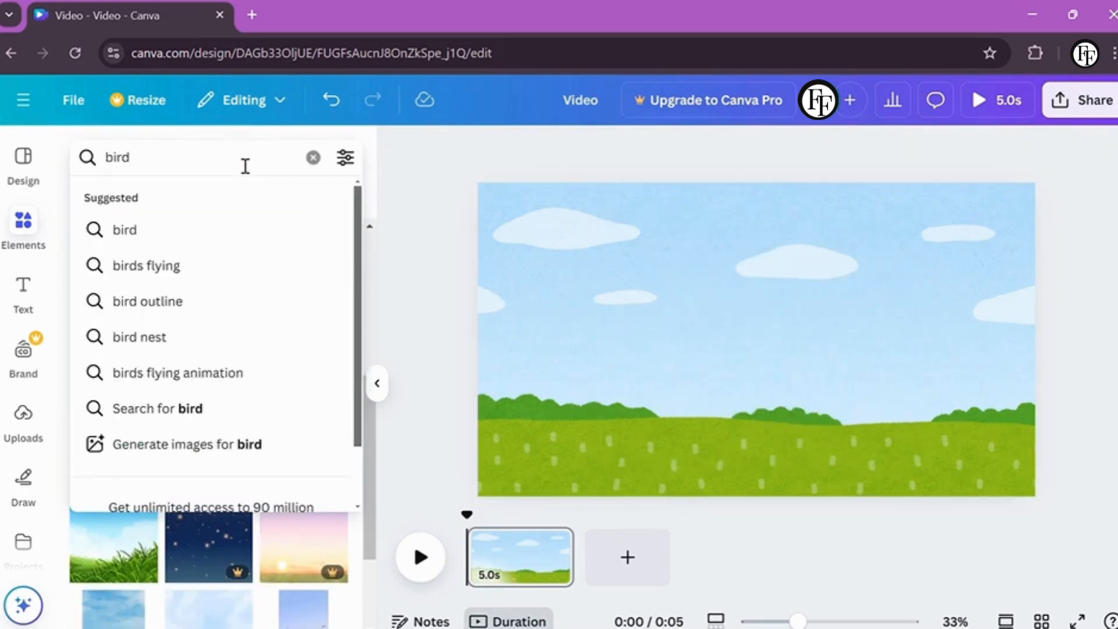
scroll(319, 444, down, 5)
click(102, 291)
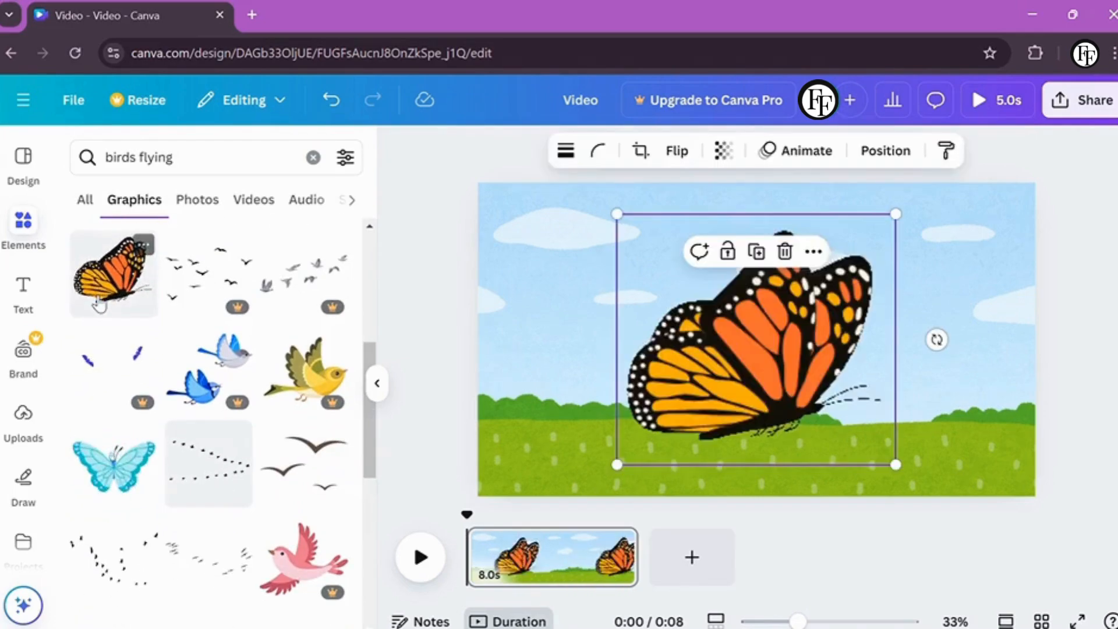
Add the bird with teal and yellow wings, the fireflies and the yellow-green butterfly from the results.
scroll(220, 443, down, 8)
scroll(220, 441, down, 1)
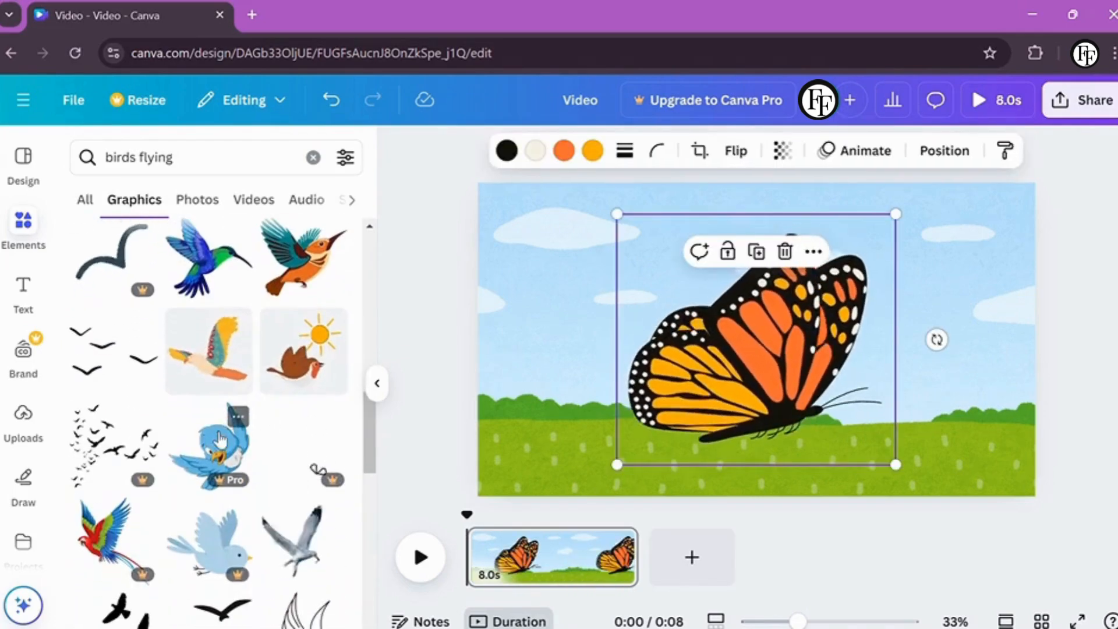
click(205, 373)
scroll(233, 407, down, 10)
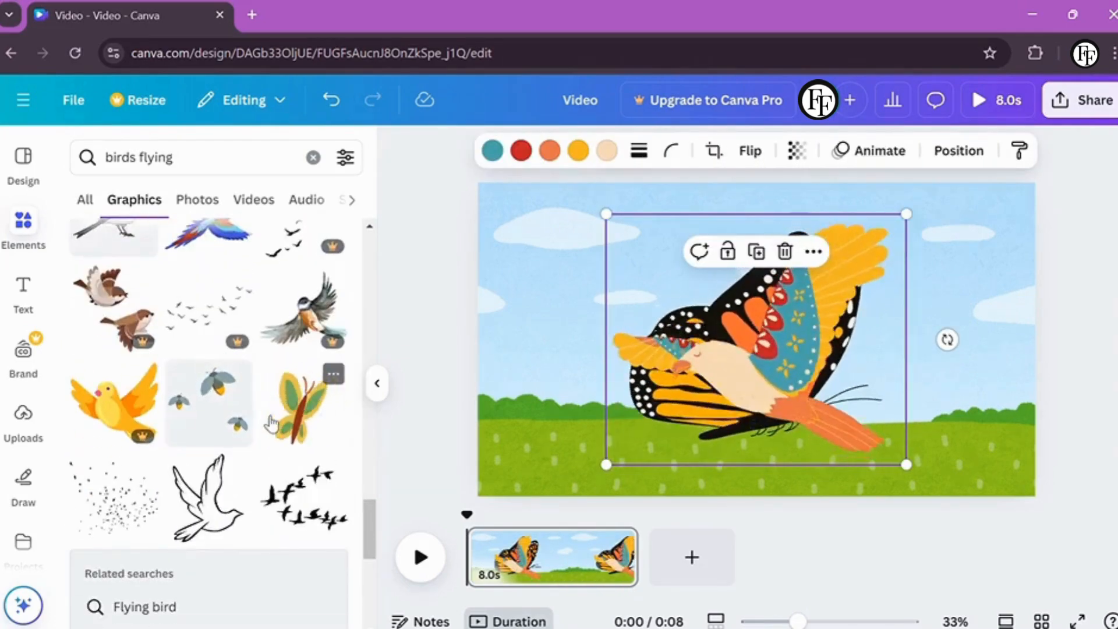
click(269, 424)
scroll(210, 423, down, 10)
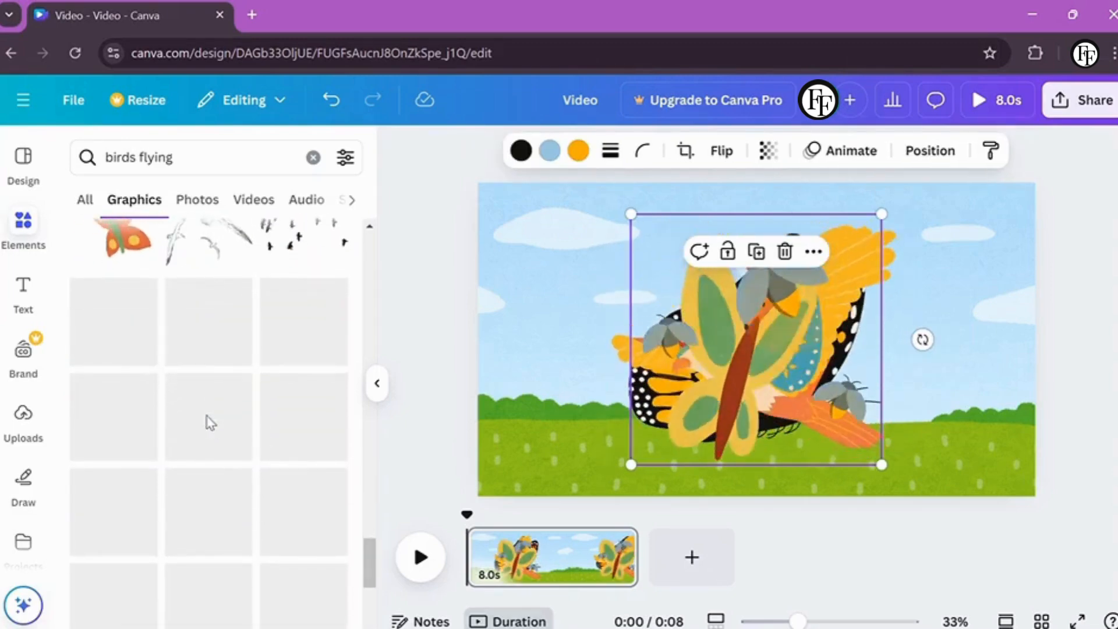
Filter the "birds flying" graphics to Animated and add the light-blue butterfly and the green frog.
scroll(211, 424, down, 3)
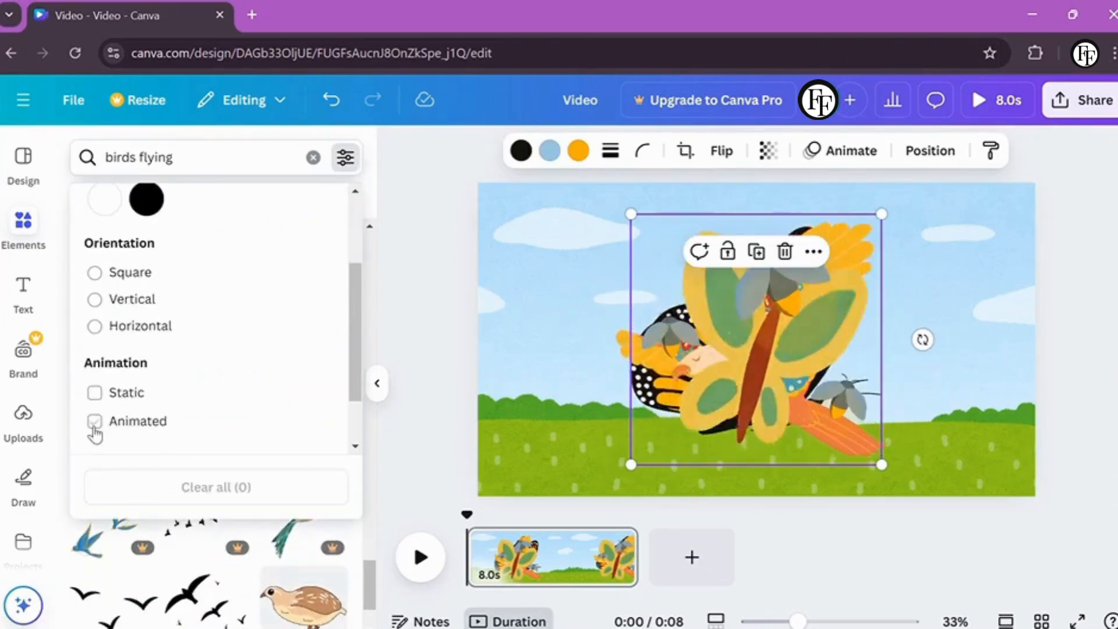
click(132, 553)
click(791, 258)
scroll(268, 518, down, 2)
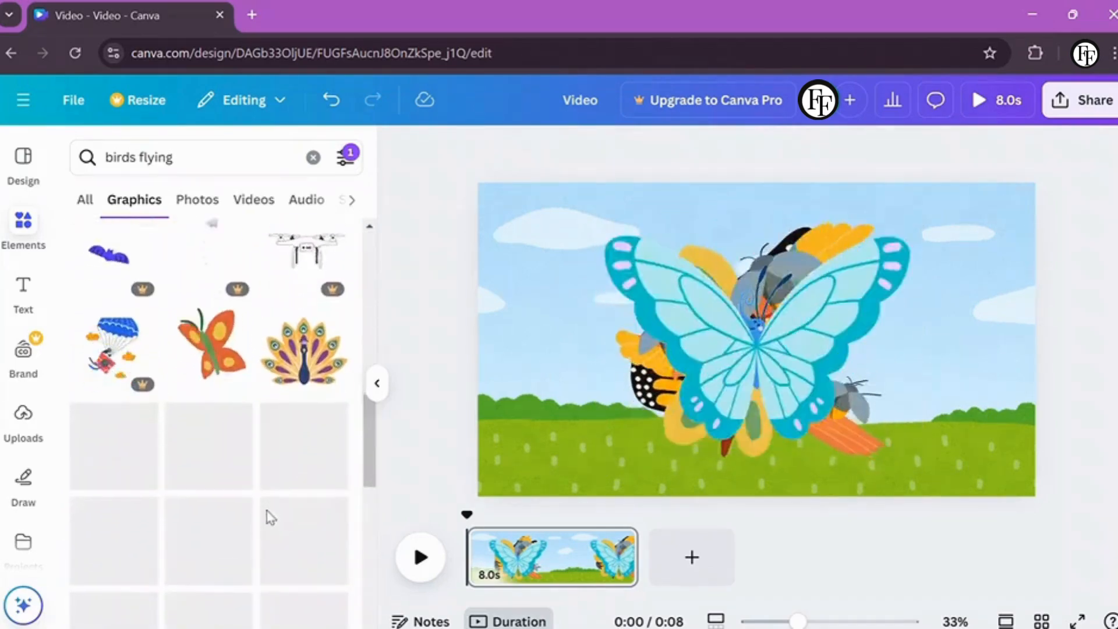
scroll(267, 515, down, 5)
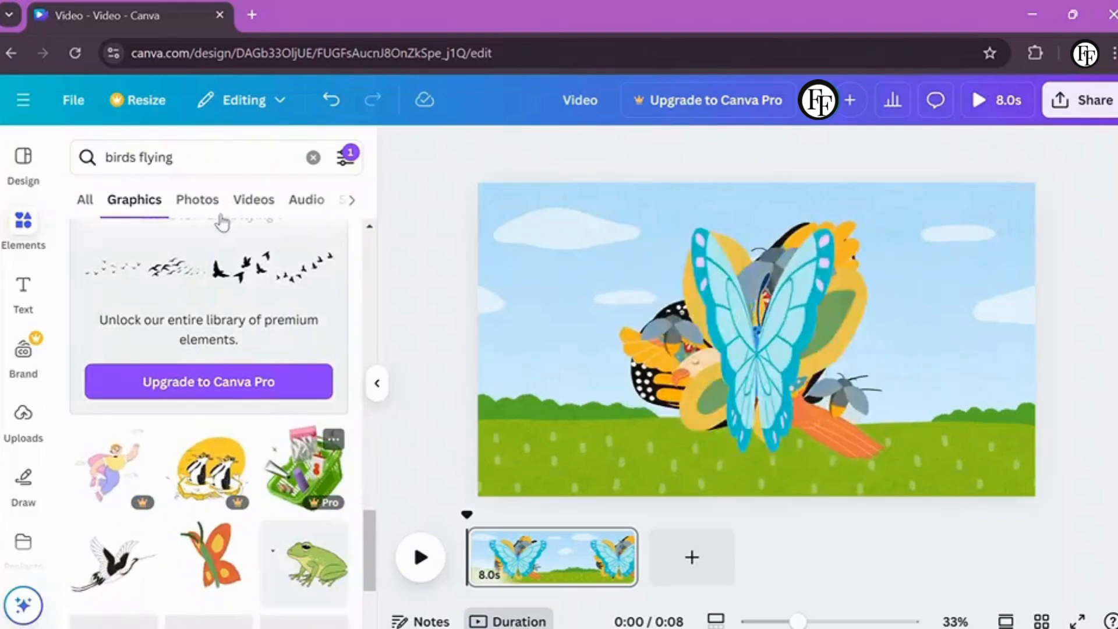
click(299, 584)
Search the graphics for "flying bird" and clear the result filters.
click(185, 156)
key(BackSpace)
key(BackSpace)
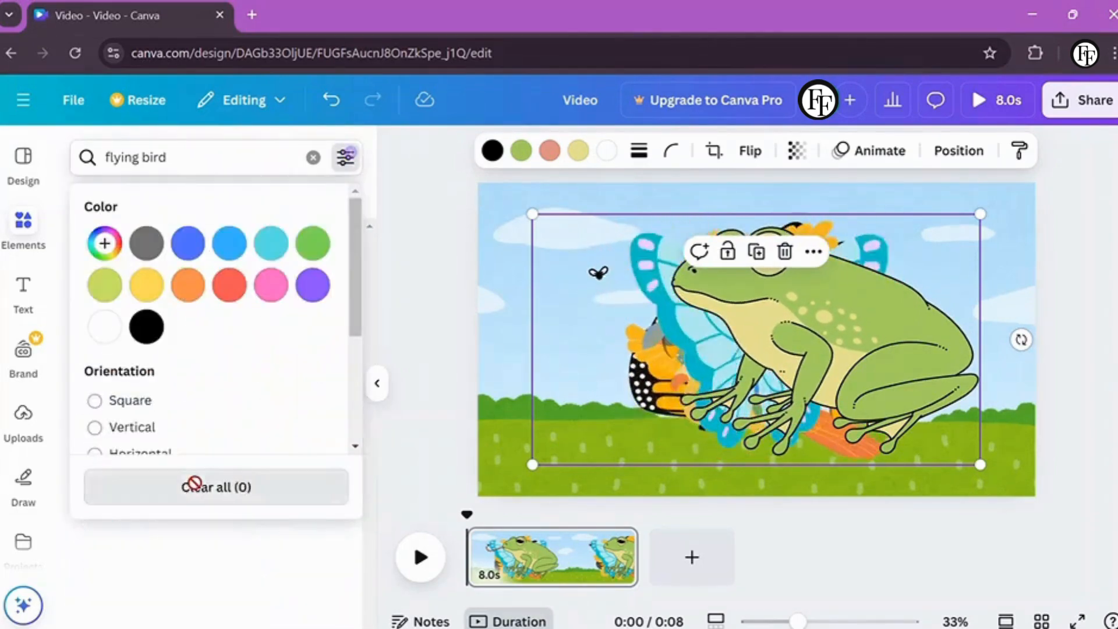
Search the graphics for "tree", add a dark-green and a light-green tree, and browse the "grass" graphics.
click(44, 217)
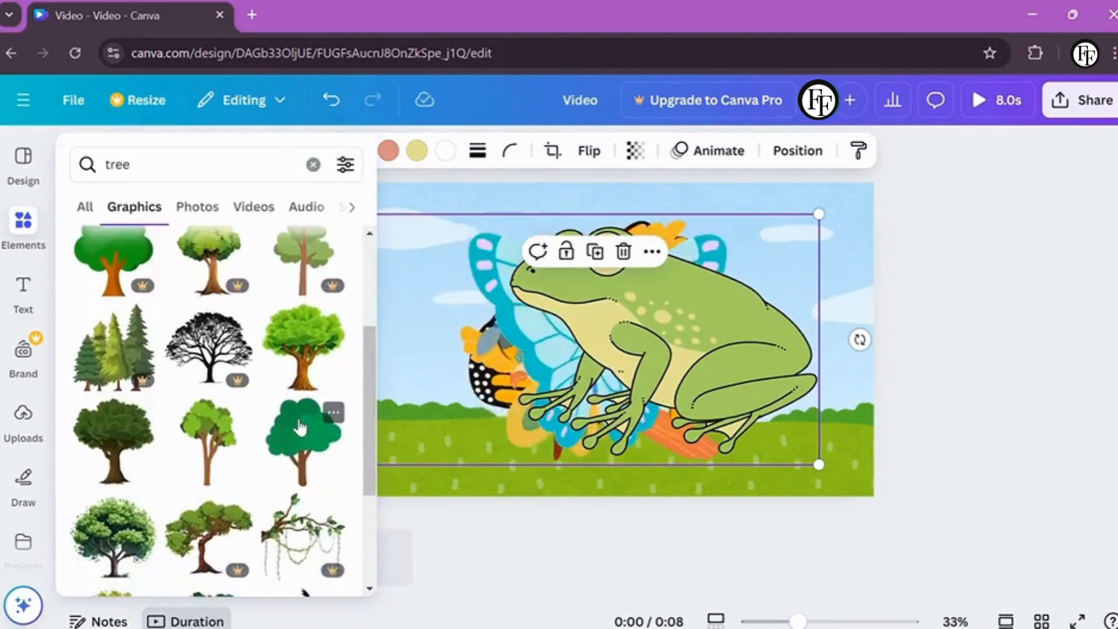
scroll(300, 426, down, 4)
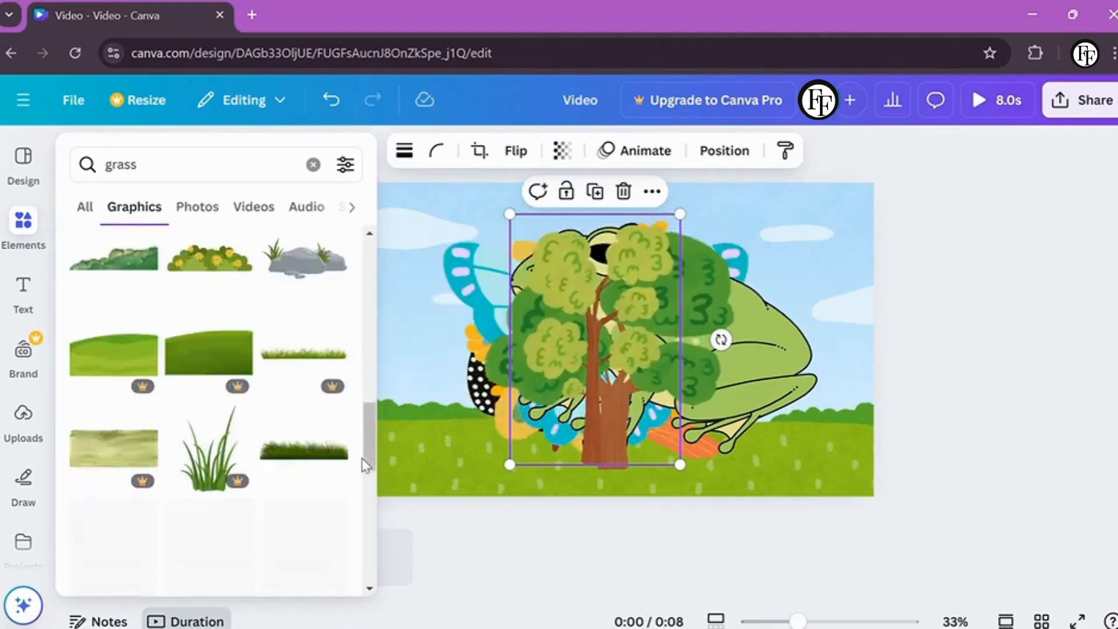
scroll(365, 465, down, 4)
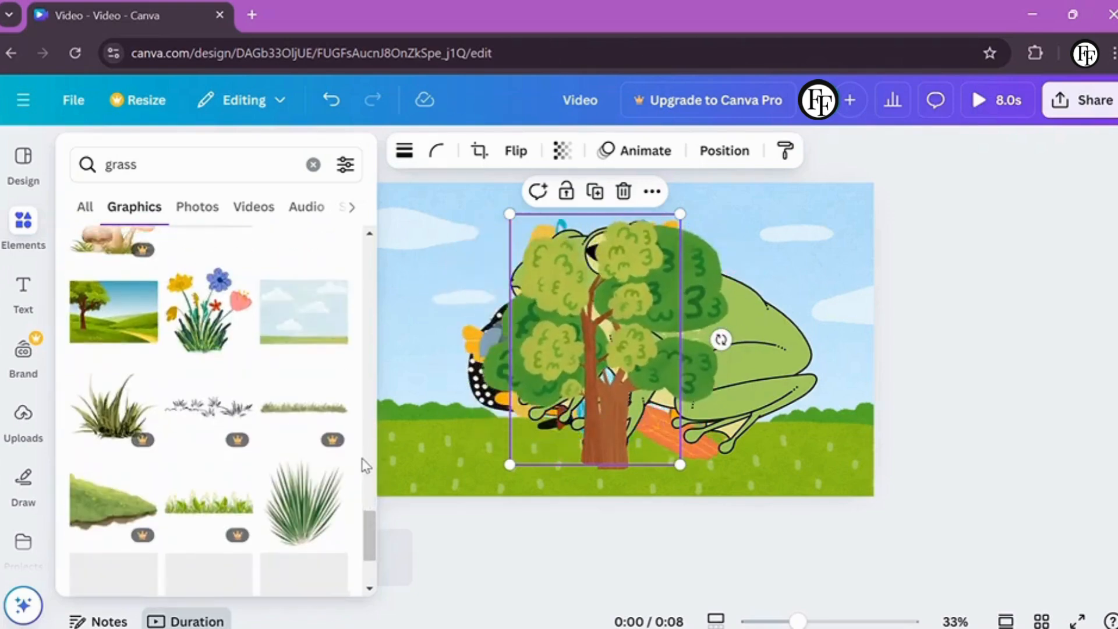
scroll(365, 466, down, 10)
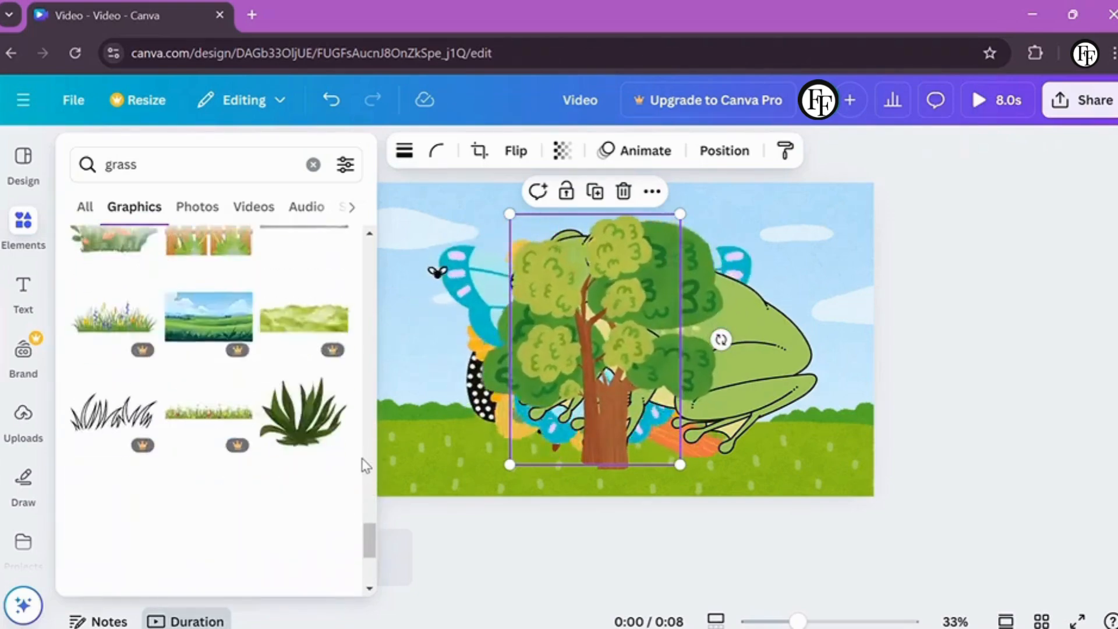
scroll(353, 480, down, 3)
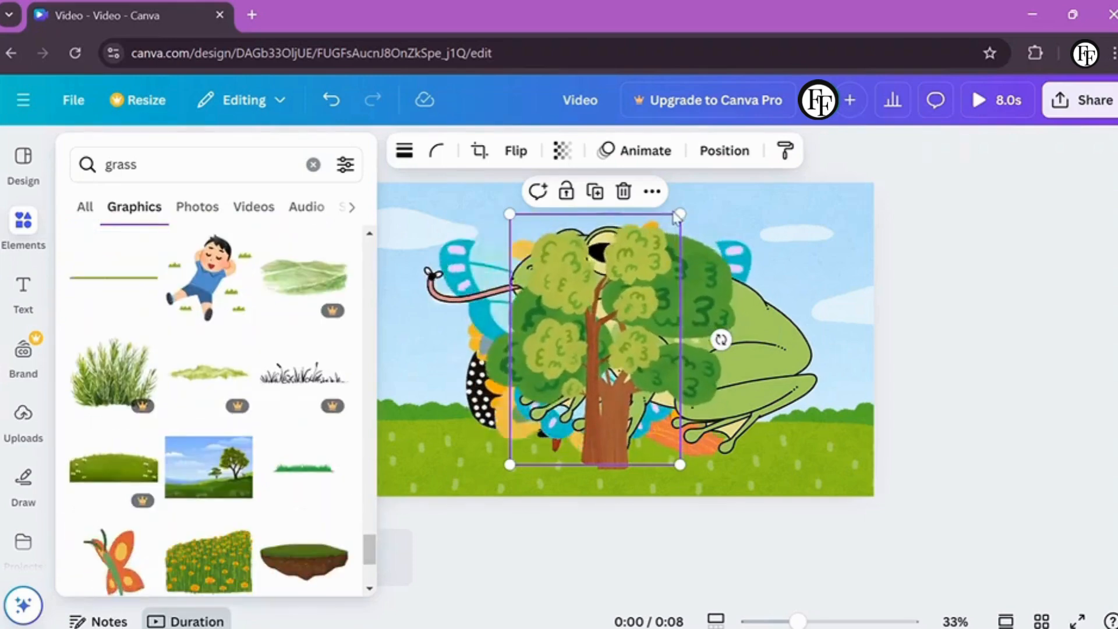
Place one enlarged tree at each side of the scene and shrink the frog onto the grass beside the light-green tree.
drag(680, 214, 687, 226)
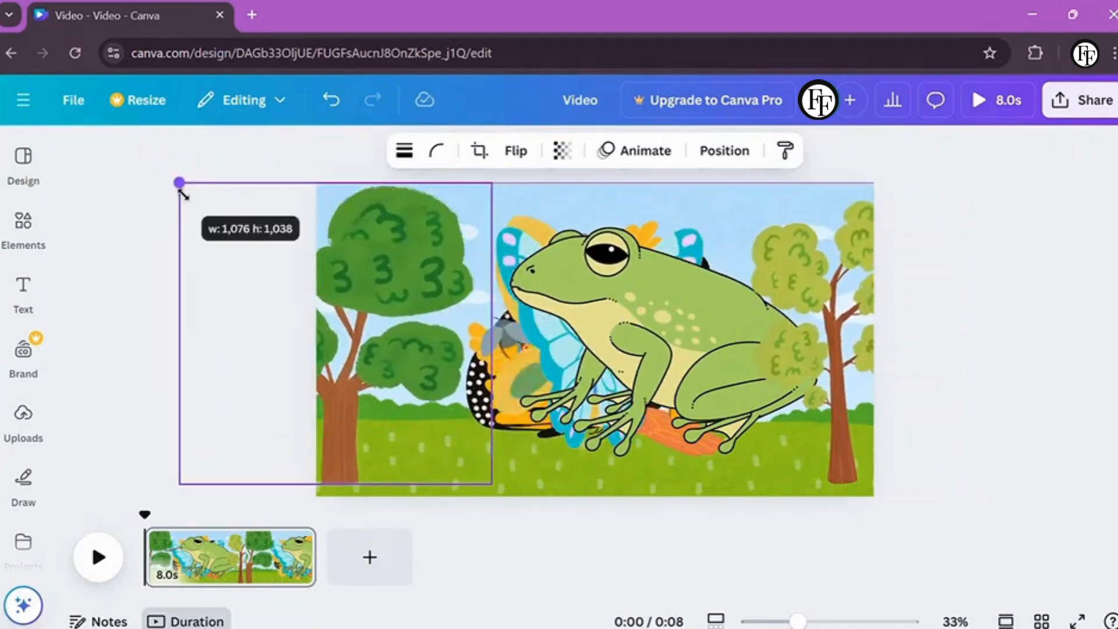
click(628, 294)
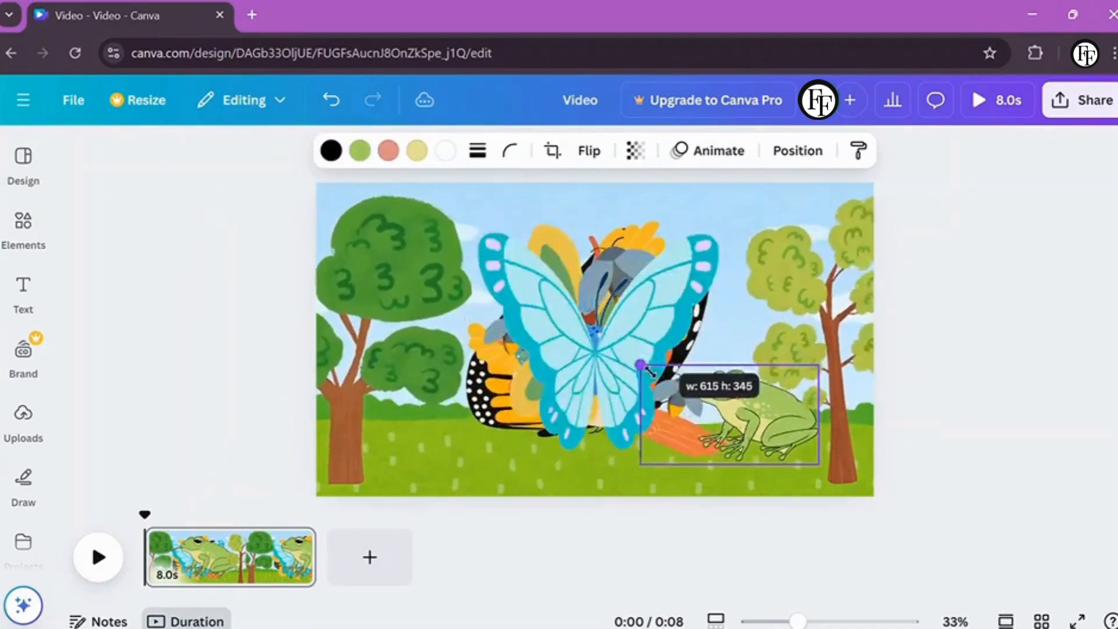
drag(754, 421, 735, 418)
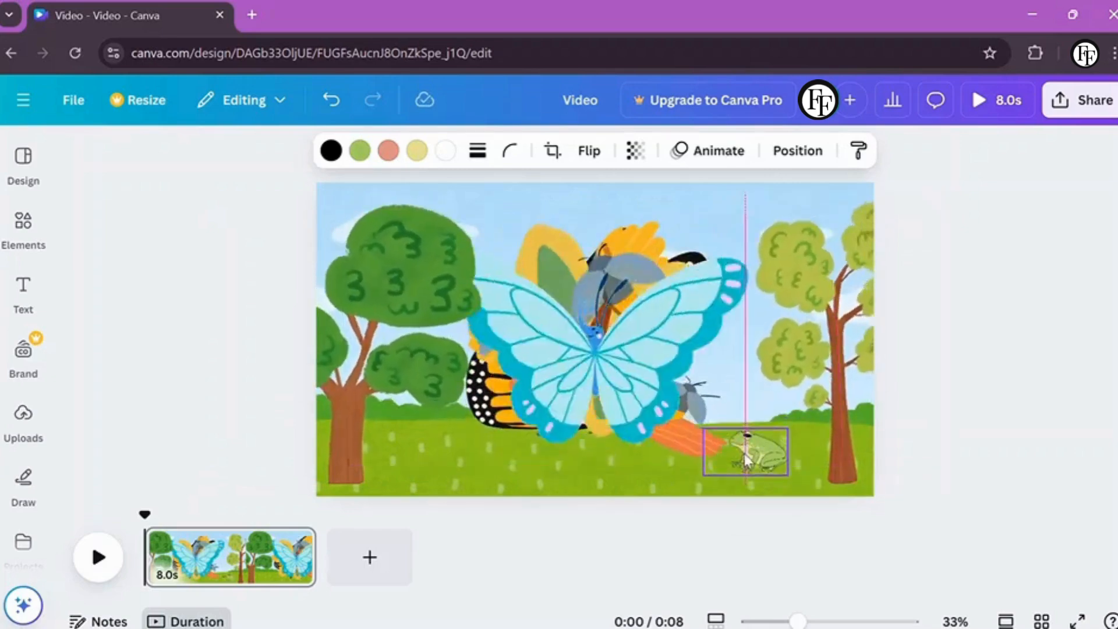
Delete the large light-blue butterfly and shrink the fireflies near the frog.
click(655, 291)
key(Delete)
click(655, 291)
drag(469, 215, 724, 328)
Shrink the flying bird and the monarch butterfly and place them in the sky near the dark-green tree.
click(577, 349)
drag(719, 416, 568, 210)
click(628, 292)
drag(736, 214, 555, 334)
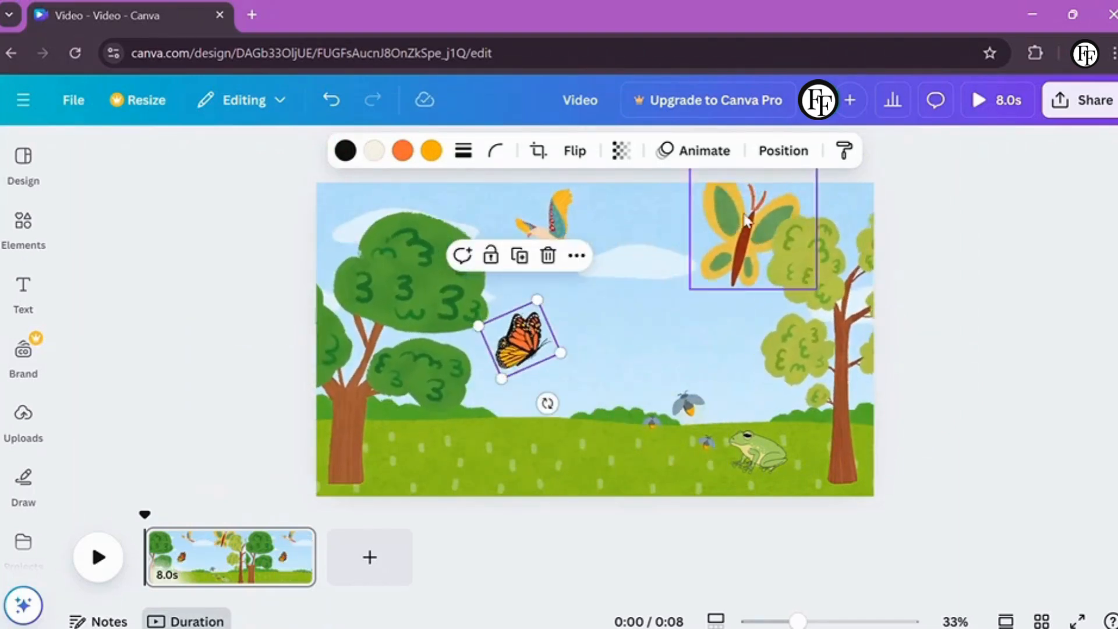
Place the small yellow-green butterfly in the sky near the light-green tree and flip it horizontally.
drag(615, 317, 708, 319)
click(516, 150)
click(516, 196)
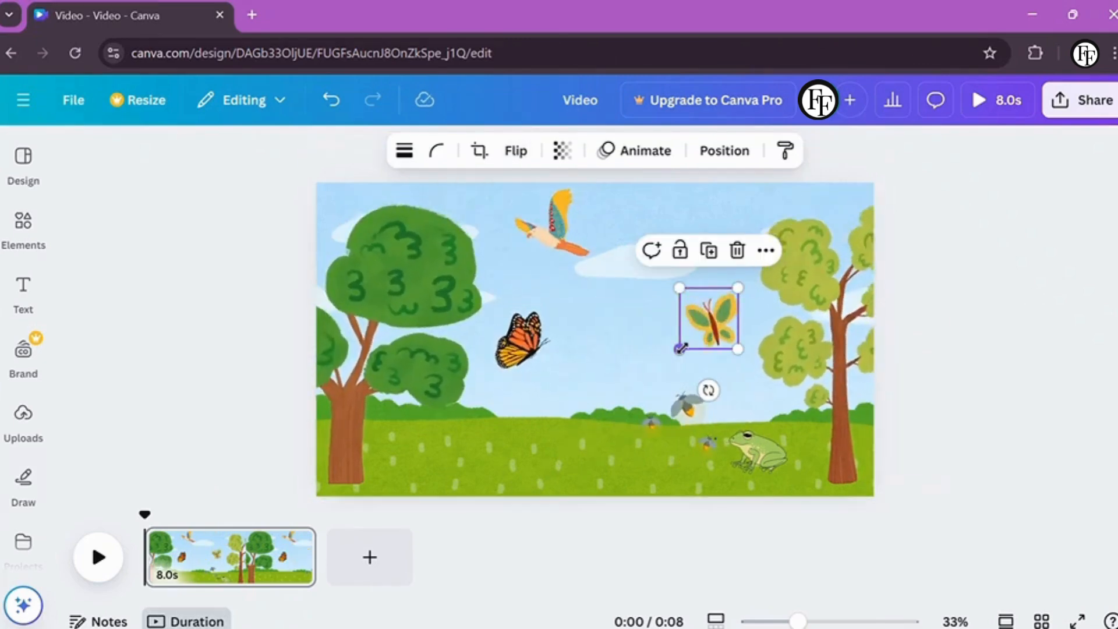
Tilt the flying bird slightly clockwise and move it over the middle cloud.
click(547, 229)
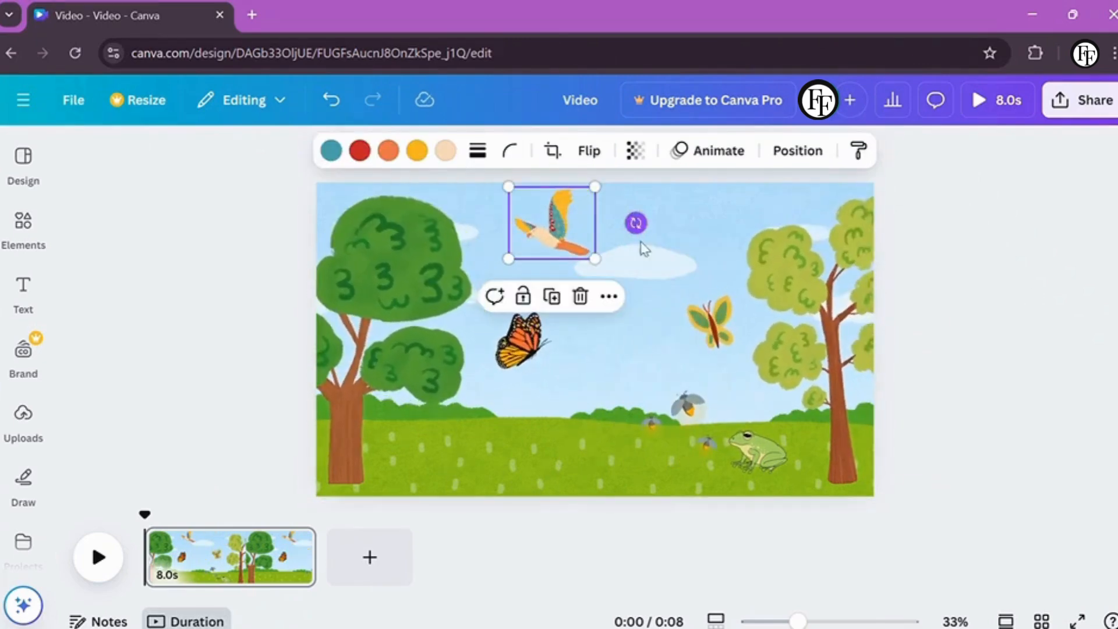
drag(635, 223, 789, 230)
drag(650, 236, 650, 235)
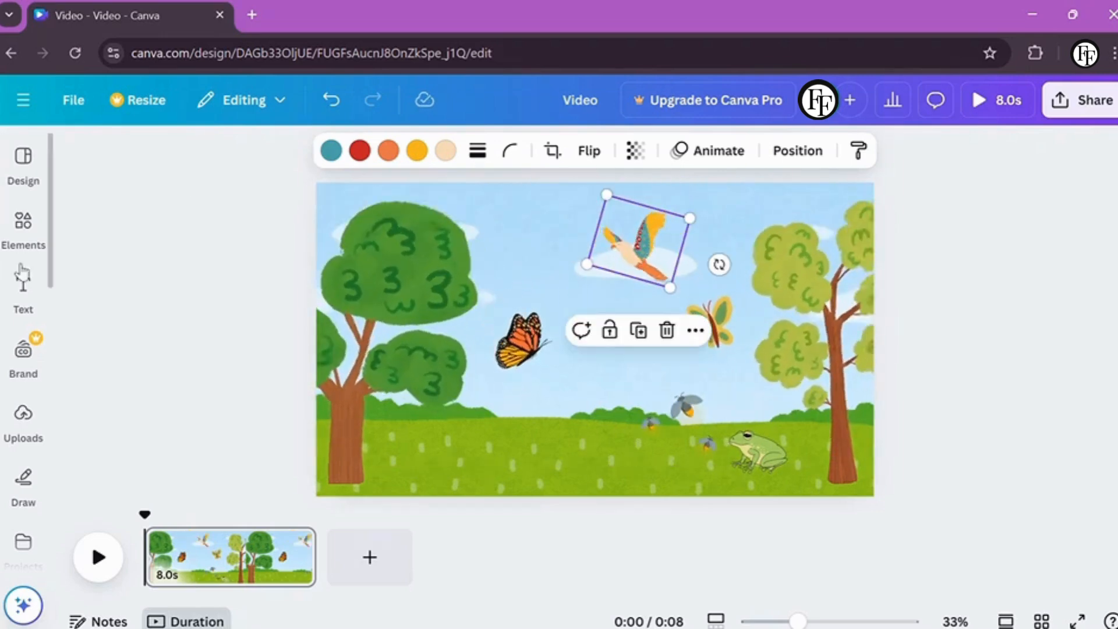
Search the graphics library for "flowers".
click(23, 227)
click(215, 155)
key(BackSpace)
key(BackSpace)
key(BackSpace)
key(BackSpace)
key(BackSpace)
text(flower)
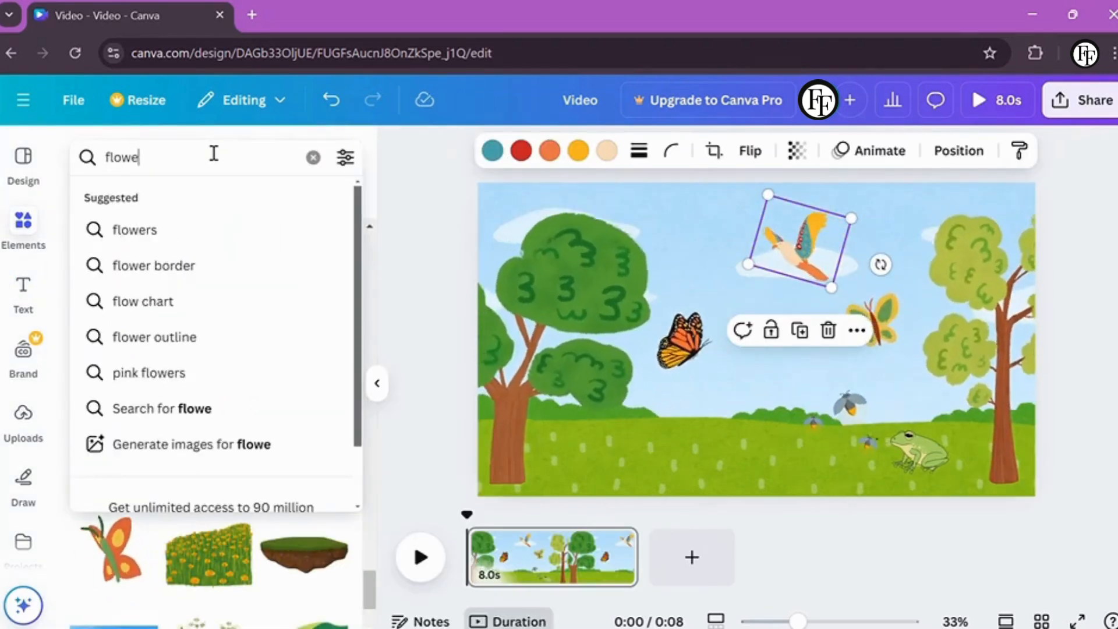
click(139, 230)
scroll(358, 438, down, 5)
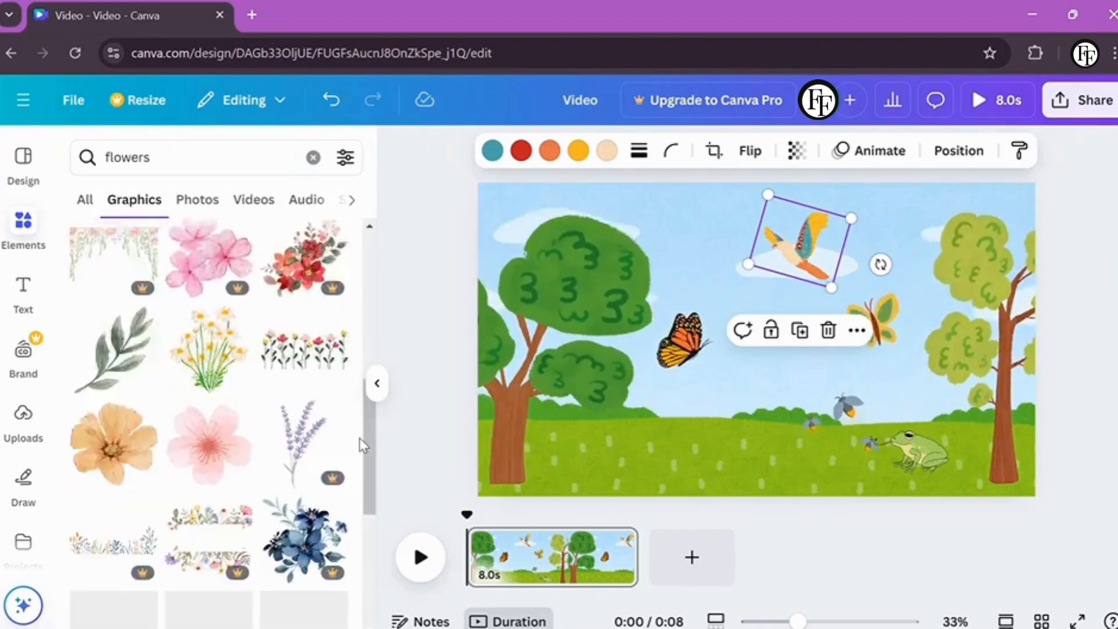
Filter the flower graphics to Animated only.
click(345, 157)
scroll(213, 397, down, 3)
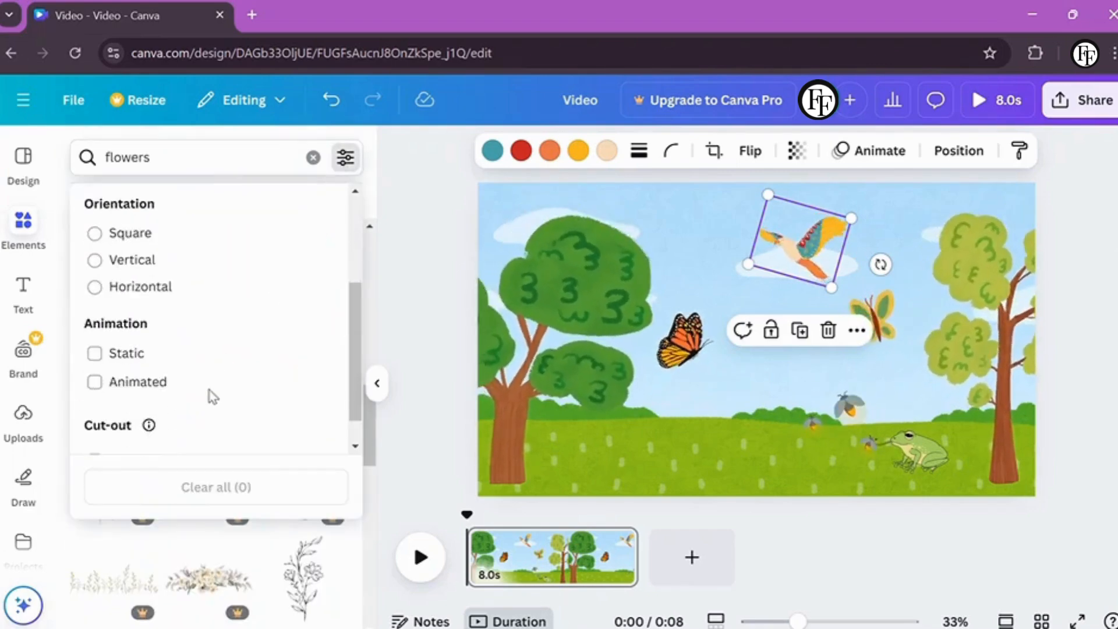
click(94, 382)
click(127, 578)
Add the orange flower graphic, shrink it and place it on the grass beside the dark-green tree.
scroll(196, 512, down, 1)
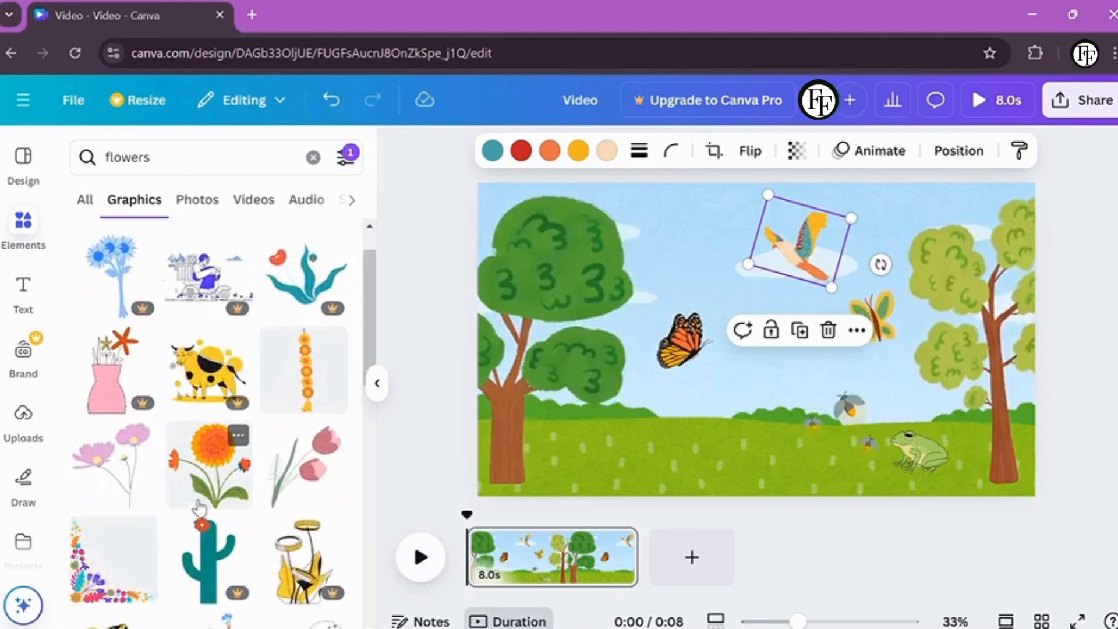
click(207, 445)
drag(631, 213, 554, 429)
Add the pink flowers with teal stems at a small size on the grass and shift the orange flower next to them.
scroll(267, 456, down, 3)
scroll(267, 456, down, 2)
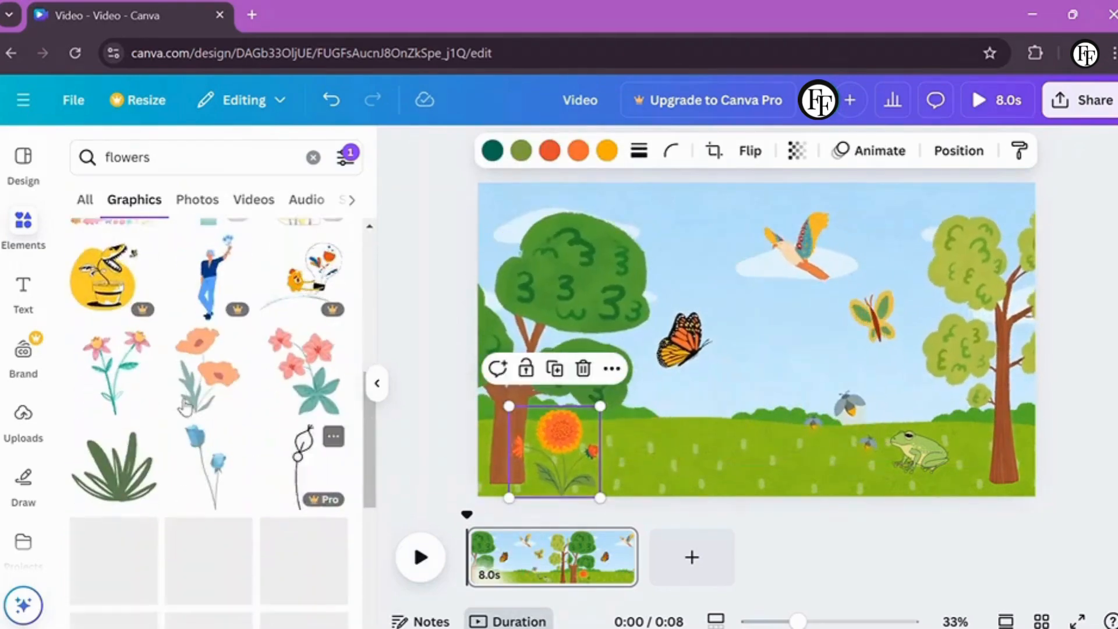
click(110, 374)
drag(644, 215, 714, 288)
drag(725, 397, 631, 445)
drag(617, 337, 692, 414)
click(560, 446)
drag(583, 442, 662, 443)
Add the green leafy plant, shrink it and place one copy at the base of each tree.
scroll(108, 320, down, 3)
click(107, 320)
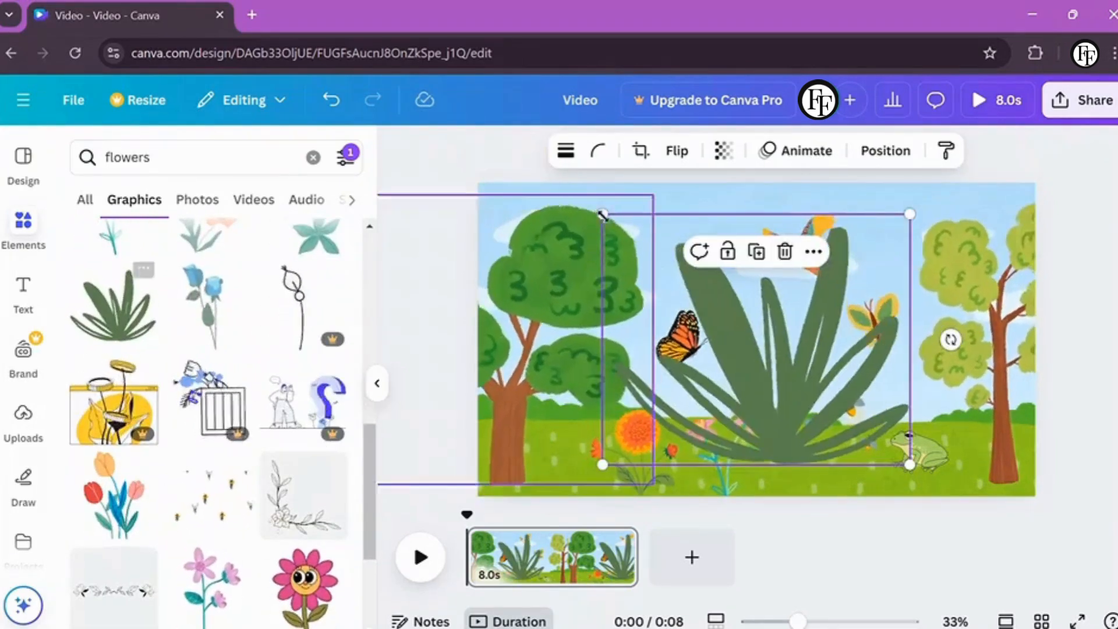
drag(604, 219, 816, 331)
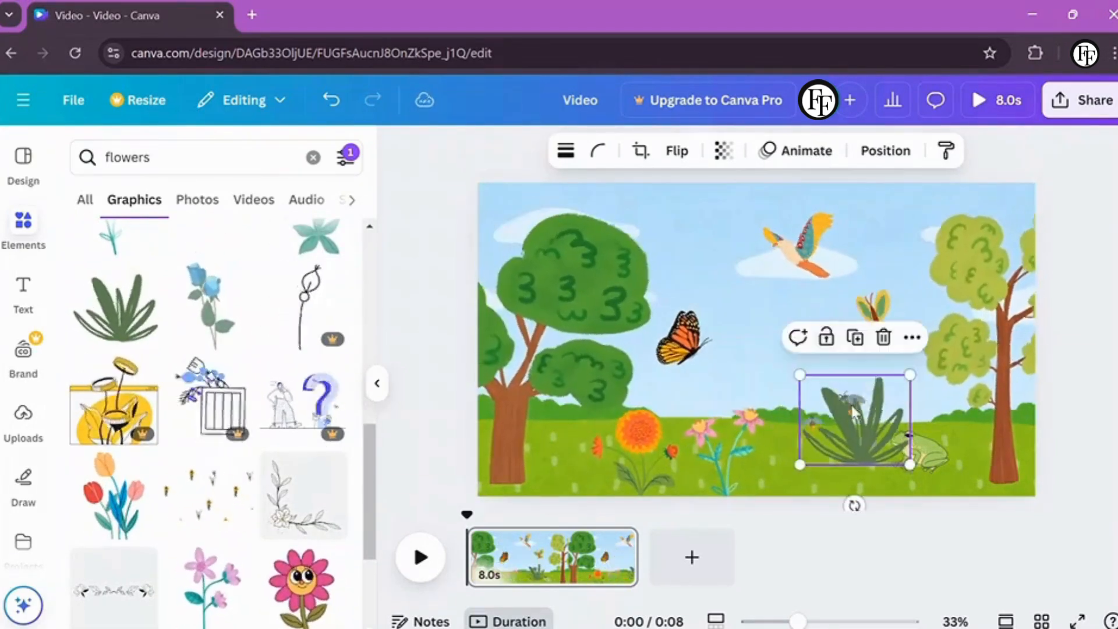
drag(853, 409, 480, 448)
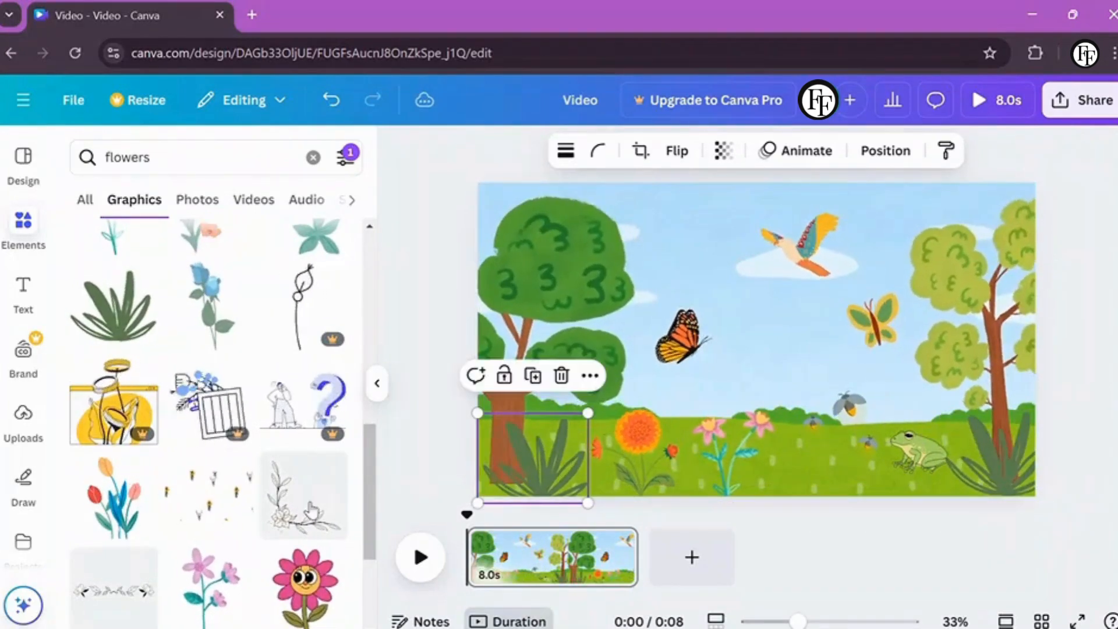
Add the red and orange tulips, shrink them and place them on the grass between the pink flowers and the frog.
scroll(209, 378, down, 4)
click(113, 288)
drag(842, 214, 793, 287)
drag(681, 299, 786, 372)
drag(823, 436, 805, 431)
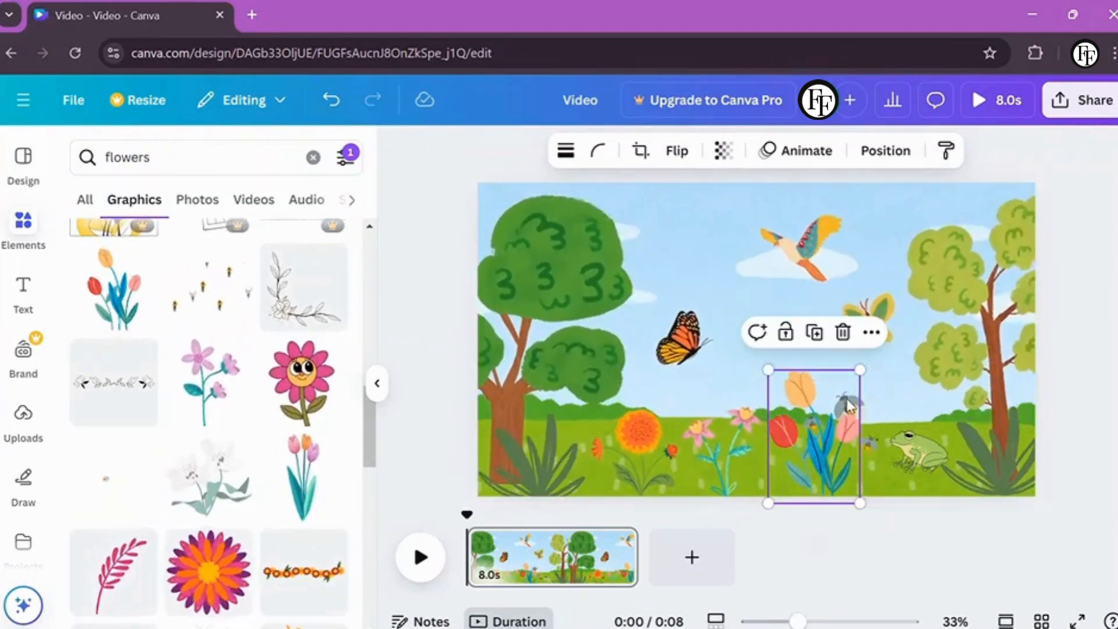
Select the fireflies in the layer list, enlarge them and move them up into the middle of the sky.
click(886, 150)
click(282, 193)
scroll(211, 429, up, 1)
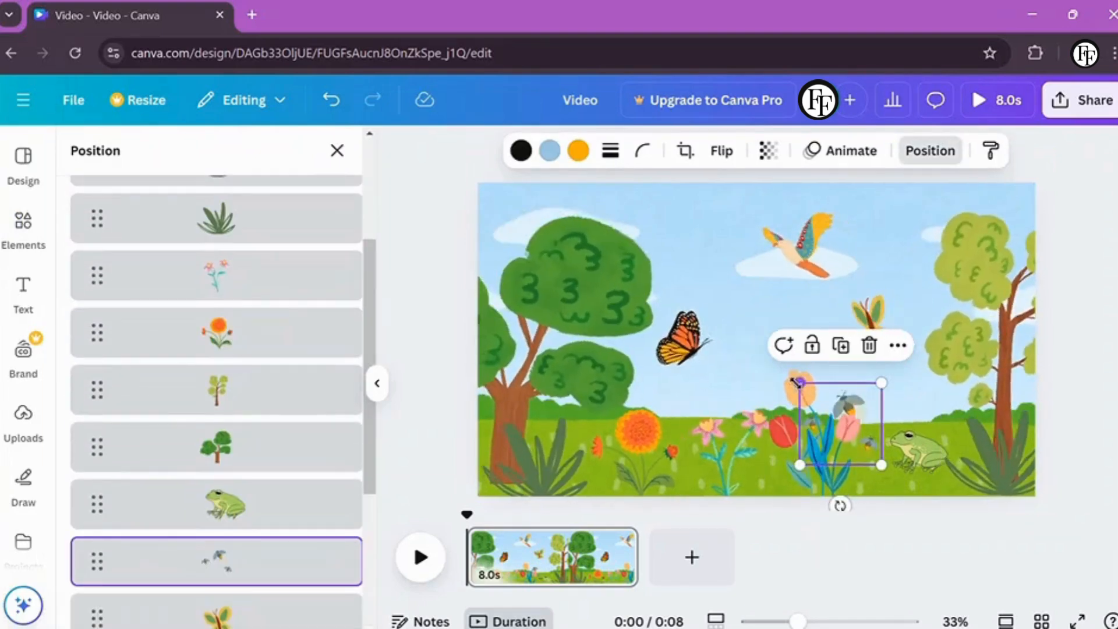
drag(799, 383, 724, 307)
drag(870, 348, 839, 288)
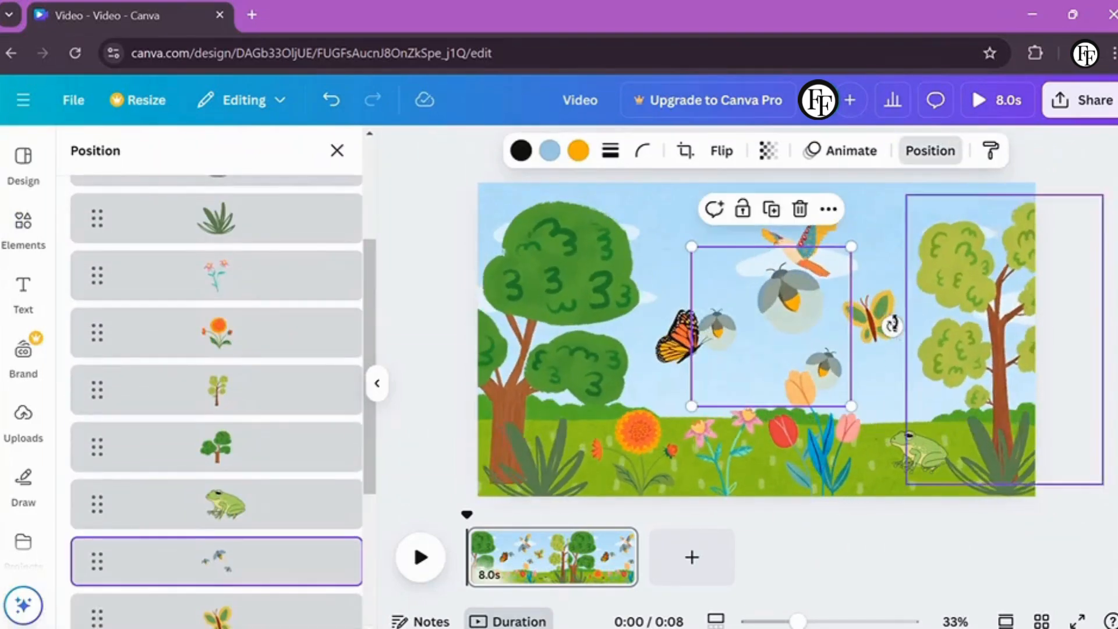
Tilt the fireflies, shrink them and place them just above the tulips.
drag(892, 325, 910, 262)
drag(809, 222, 781, 300)
drag(761, 376, 788, 391)
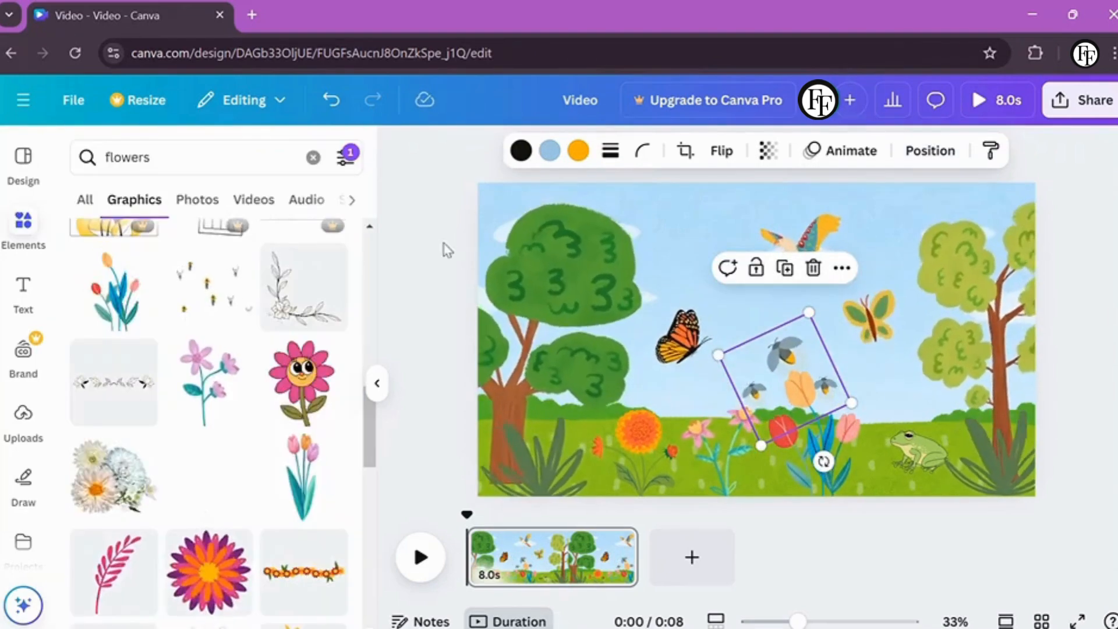
Give the monarch butterfly a custom animation path to the tree on the right, with the Smooth movement style and near-minimum speed.
click(678, 337)
click(867, 153)
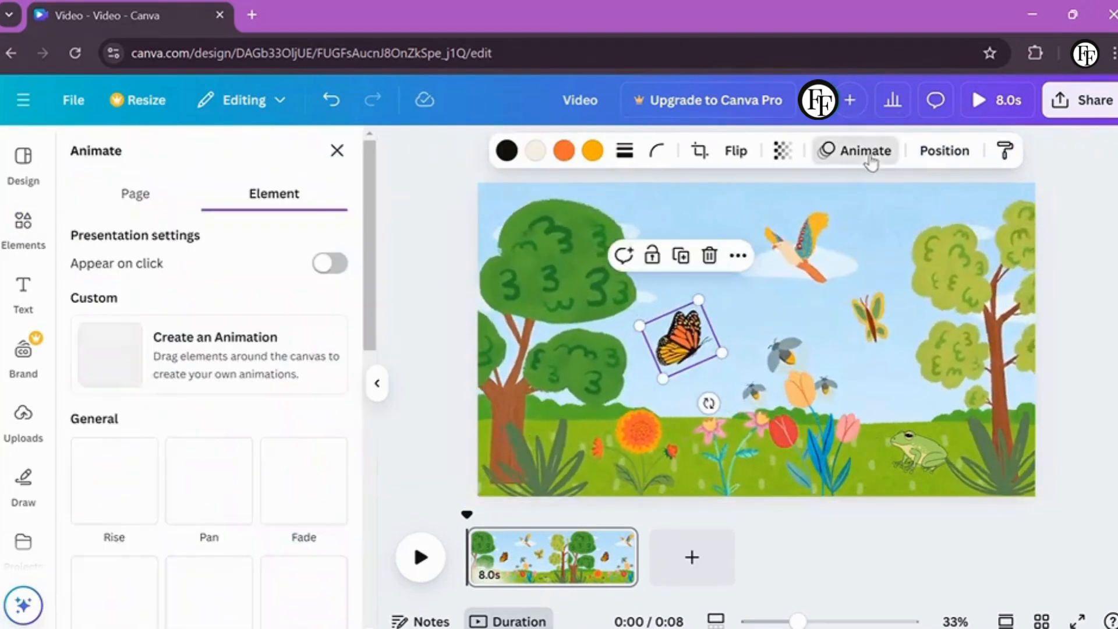
click(139, 356)
mouse_move(691, 345)
mouse_down()
mouse_move(720, 306)
mouse_move(778, 286)
mouse_move(908, 368)
mouse_up()
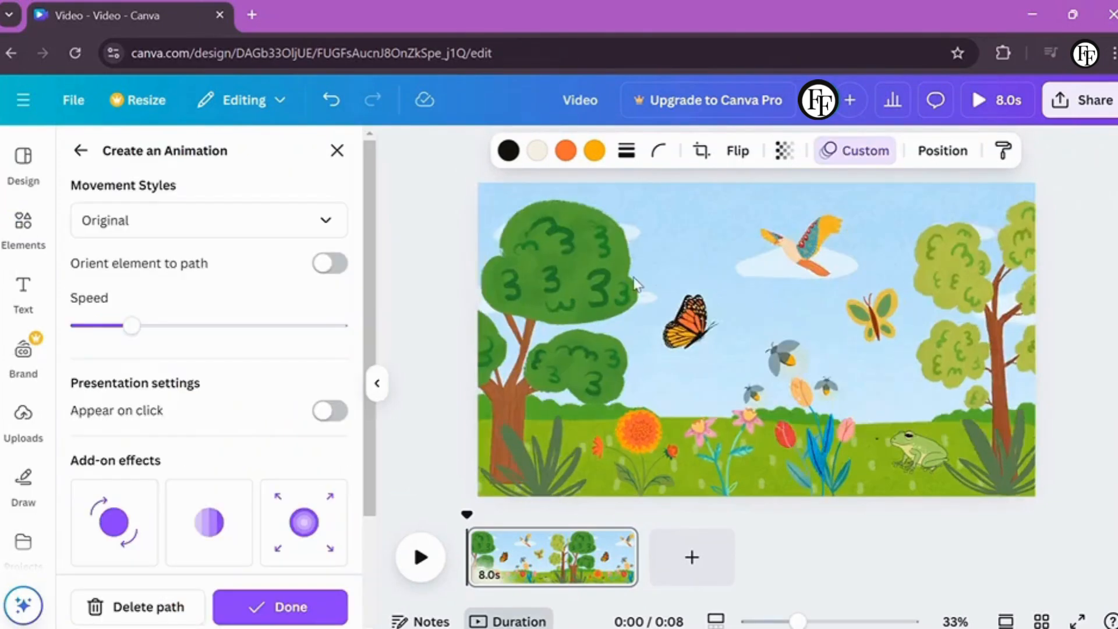
click(325, 221)
click(112, 306)
drag(136, 335, 70, 327)
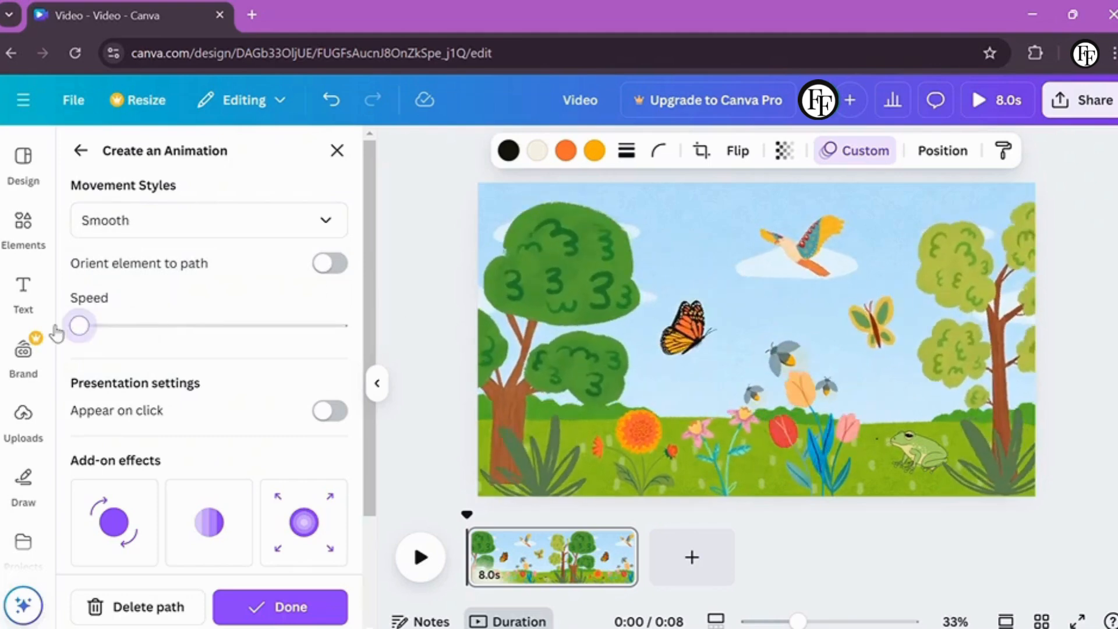
Draw custom animation paths that send the bird and the green butterfly leftward across the sky to the large tree.
click(735, 294)
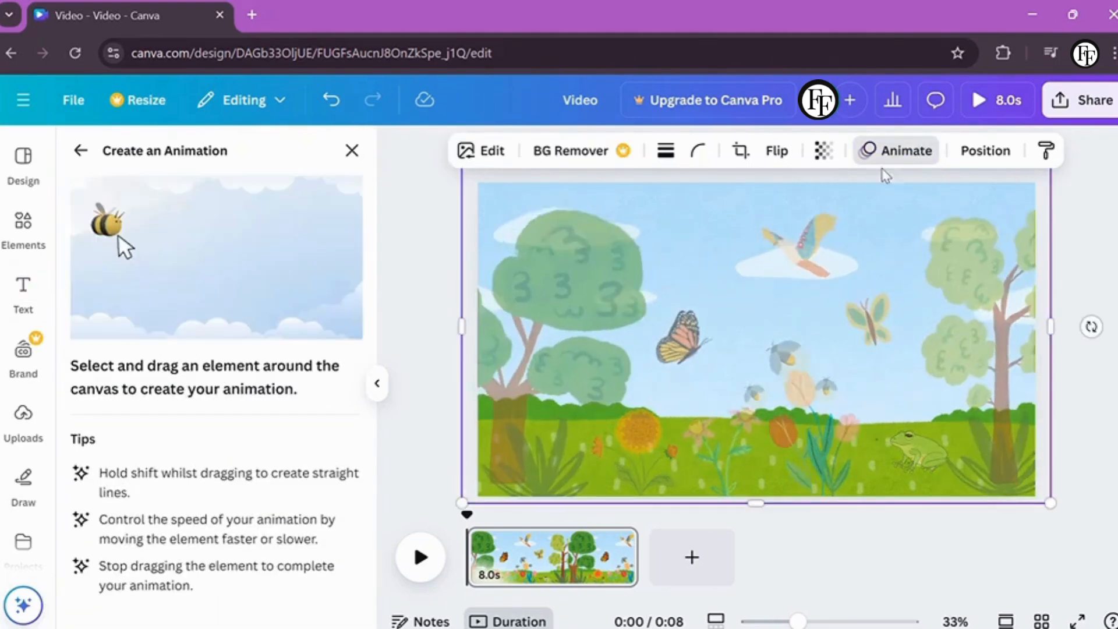
click(754, 236)
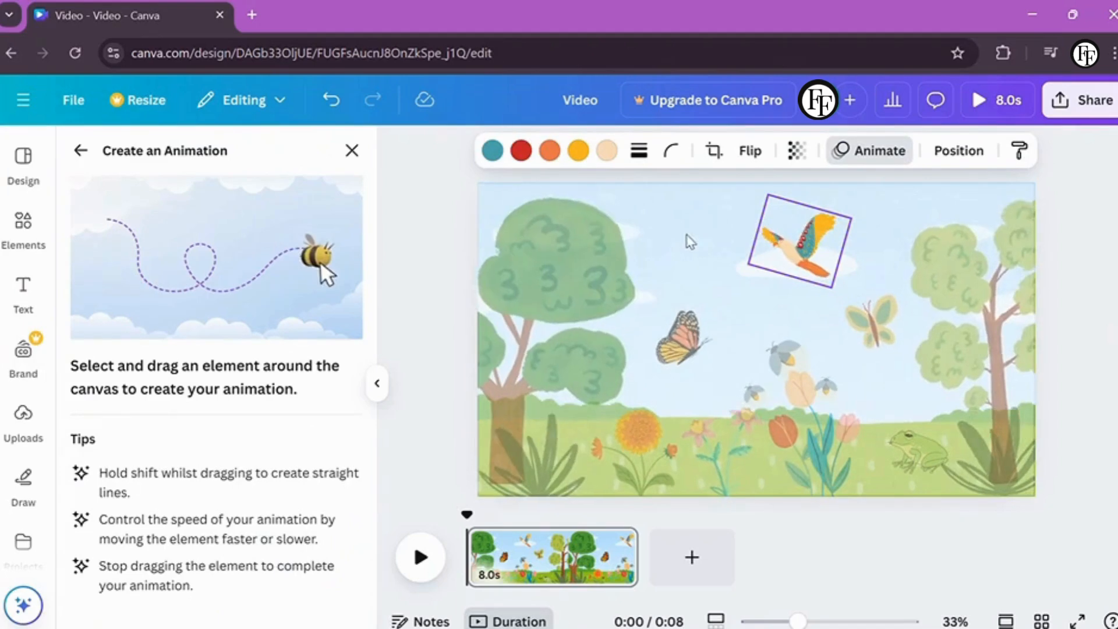
mouse_move(768, 233)
mouse_down()
mouse_move(675, 236)
mouse_move(548, 199)
mouse_up()
click(877, 324)
mouse_move(877, 324)
mouse_down()
mouse_move(847, 303)
mouse_move(684, 242)
mouse_move(626, 273)
mouse_up()
Draw custom animation paths moving the fireflies and the frog leftward over the flowers.
click(790, 363)
drag(790, 364, 634, 365)
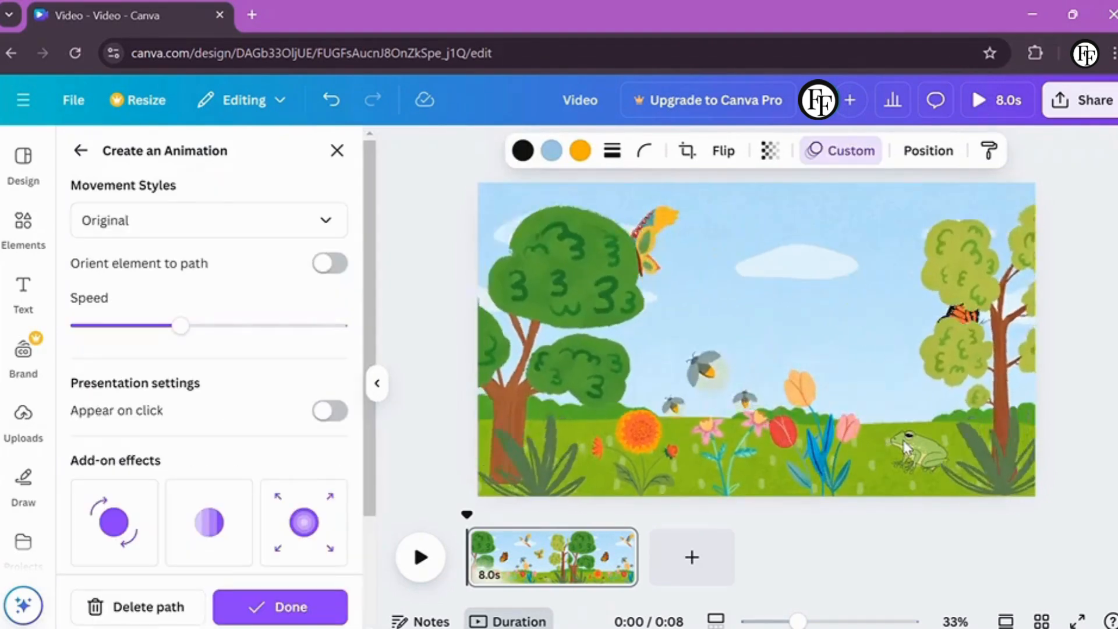
click(874, 436)
mouse_move(871, 433)
mouse_down()
mouse_move(819, 432)
mouse_move(816, 457)
mouse_move(782, 416)
mouse_move(765, 451)
mouse_move(765, 427)
mouse_move(731, 422)
mouse_move(730, 453)
mouse_move(717, 413)
mouse_move(694, 452)
mouse_move(676, 425)
mouse_up()
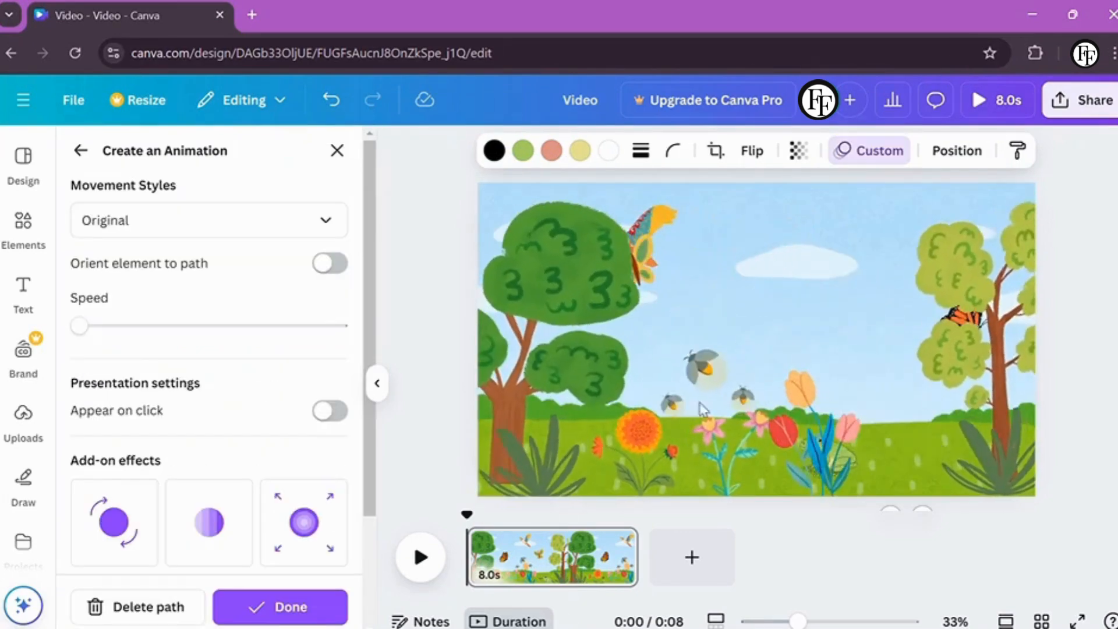
click(774, 271)
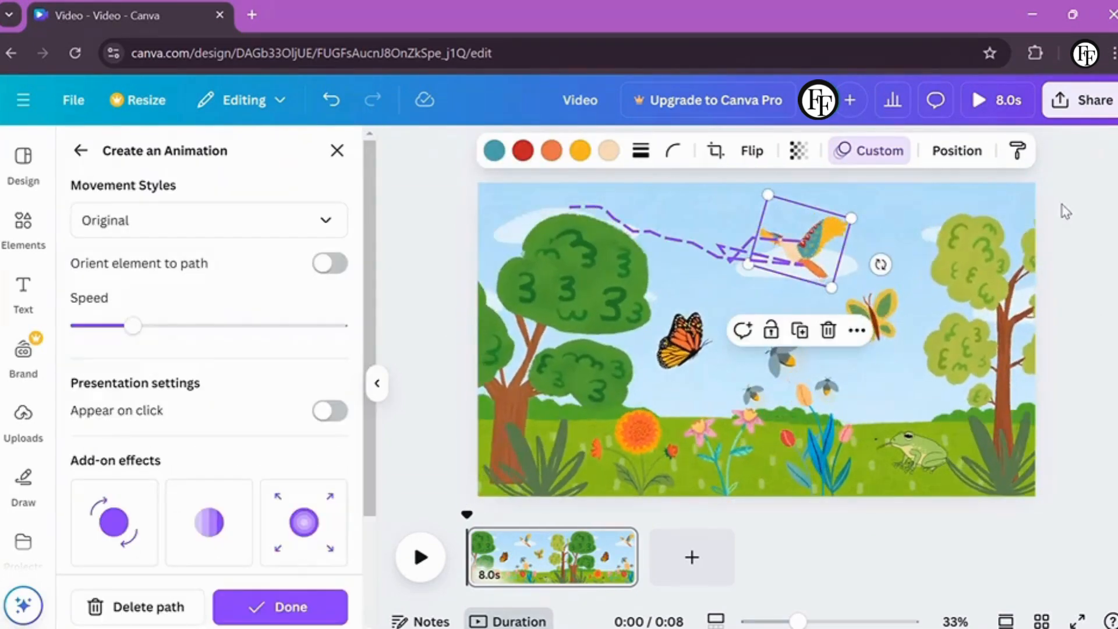
click(1065, 210)
Set the sky and meadow image as the page background.
click(600, 271)
click(677, 250)
click(813, 195)
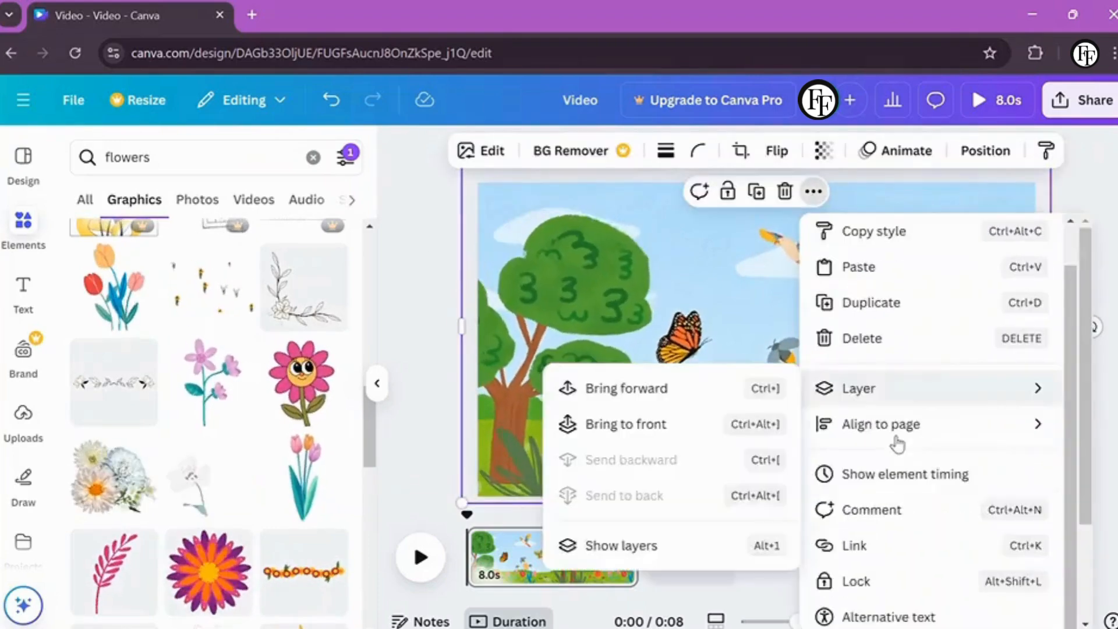
scroll(893, 500, down, 3)
click(893, 539)
Send the right tree and the left tree to the back of the scene, behind the flying animals.
click(966, 431)
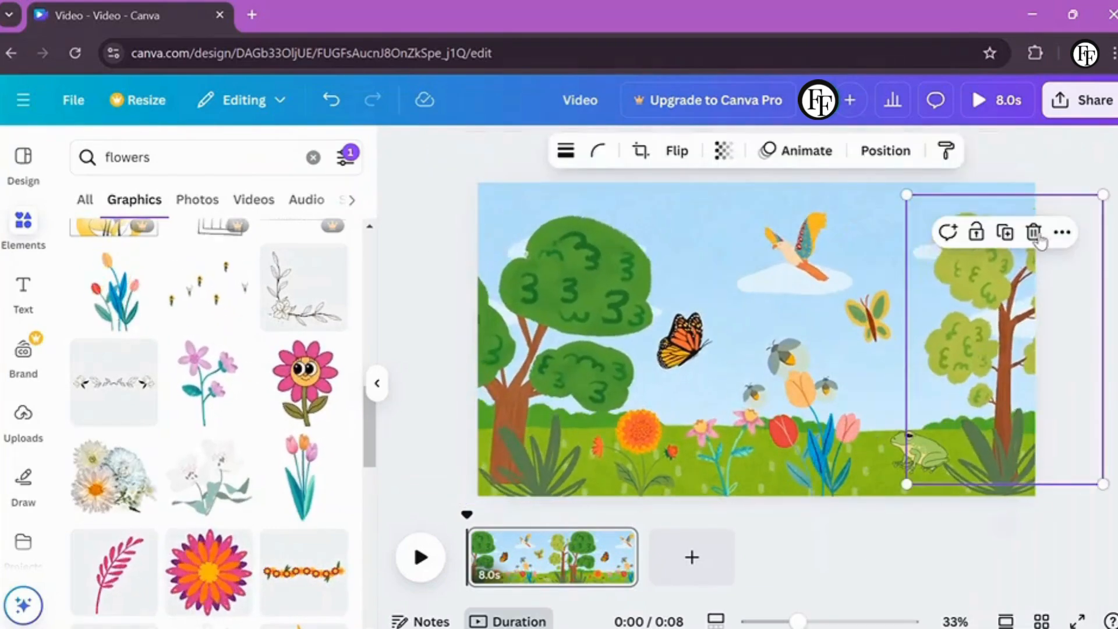
click(884, 150)
click(143, 198)
click(495, 326)
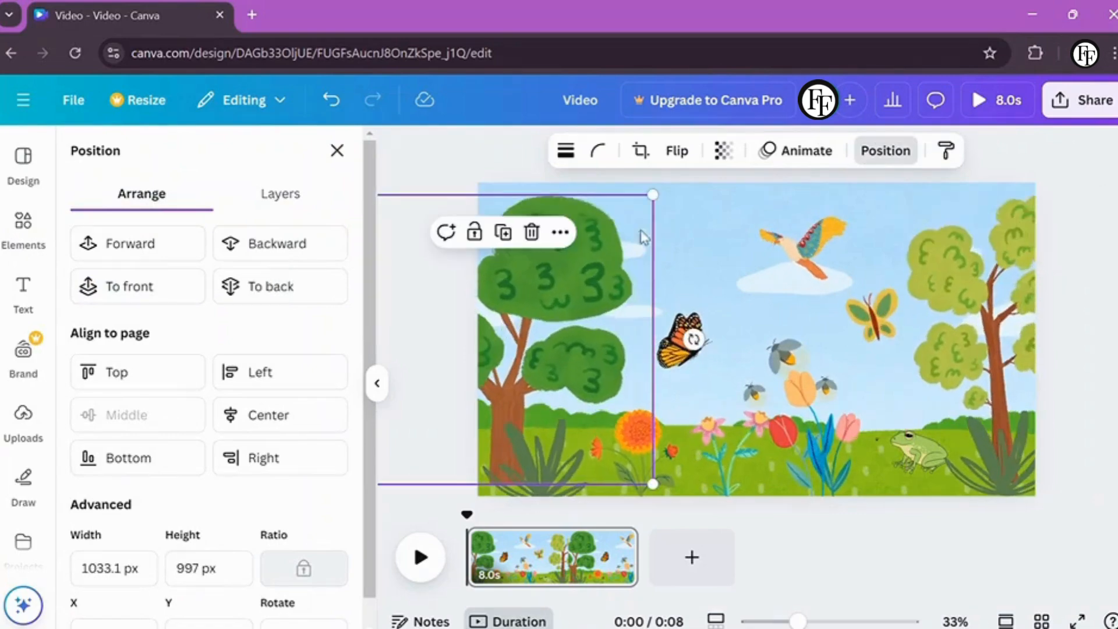
click(269, 286)
click(336, 150)
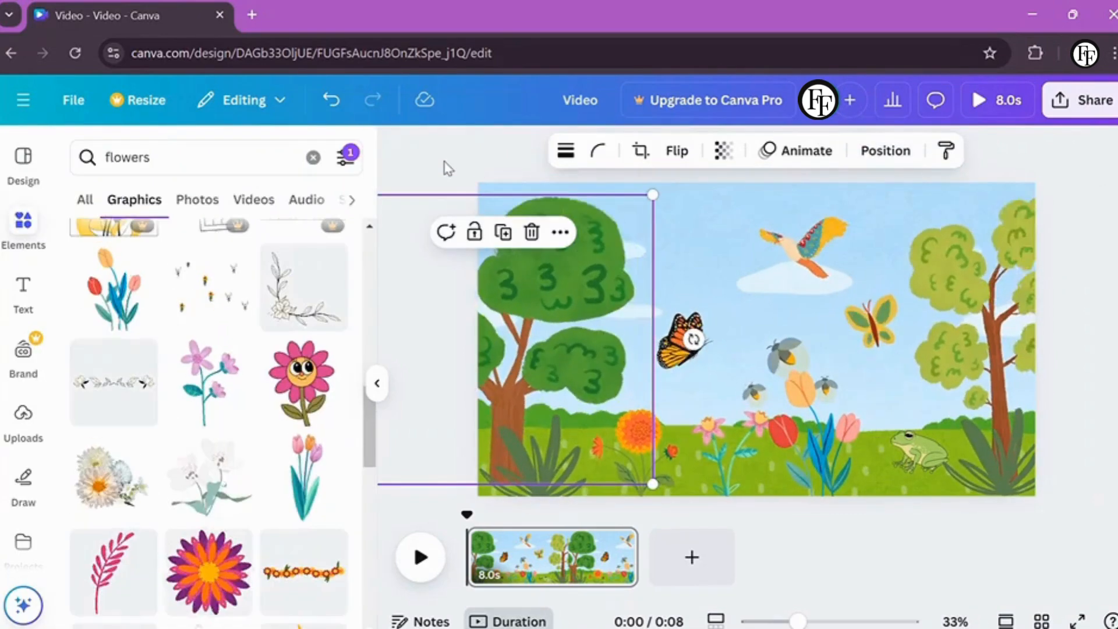
click(444, 167)
Preview the animation and check the monarch butterfly's layer order along the timeline.
click(421, 557)
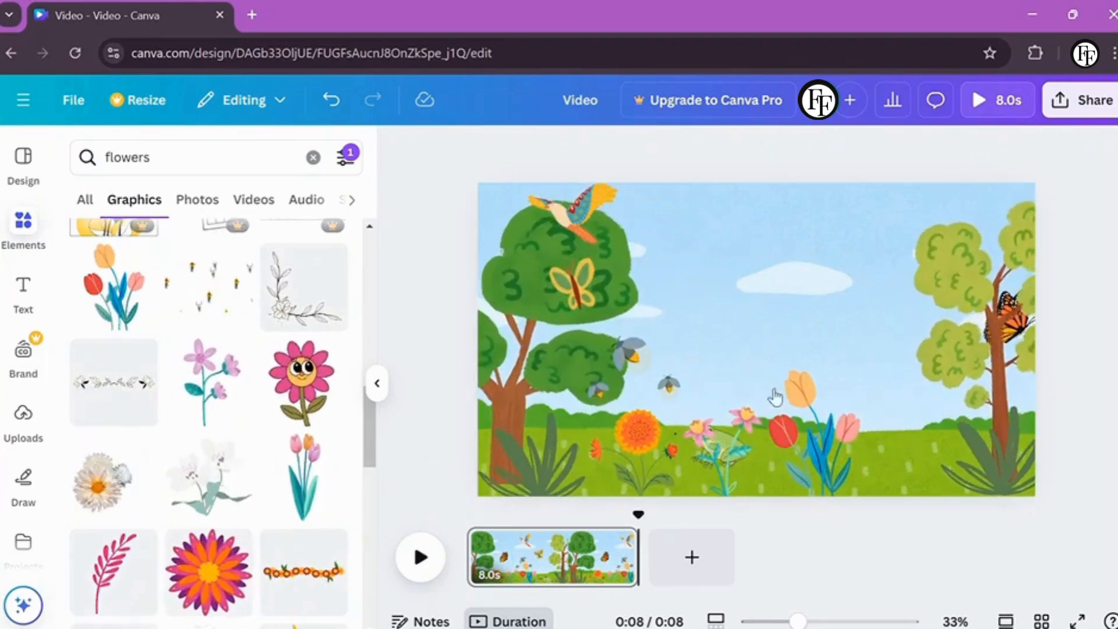
drag(638, 514, 467, 514)
click(689, 339)
click(943, 150)
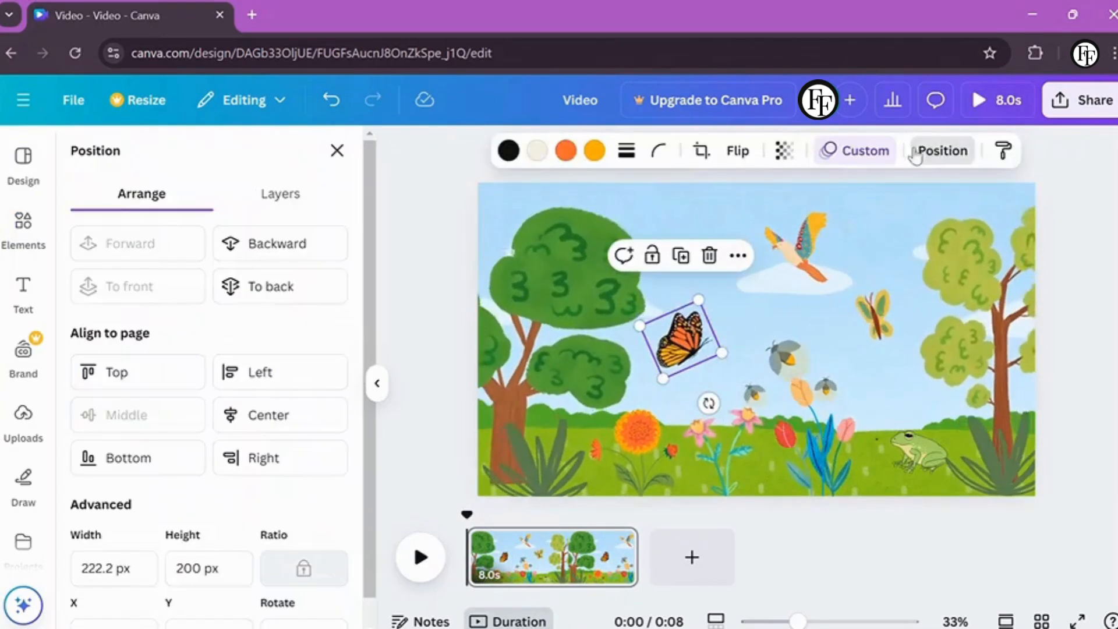
click(962, 340)
click(681, 340)
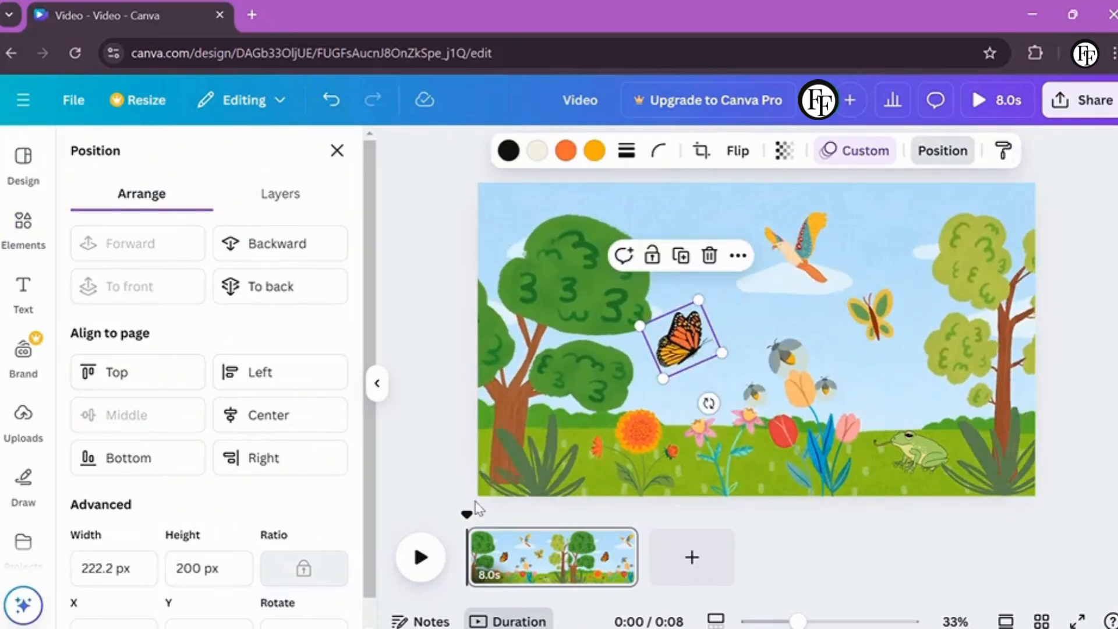
drag(467, 514, 624, 514)
click(337, 151)
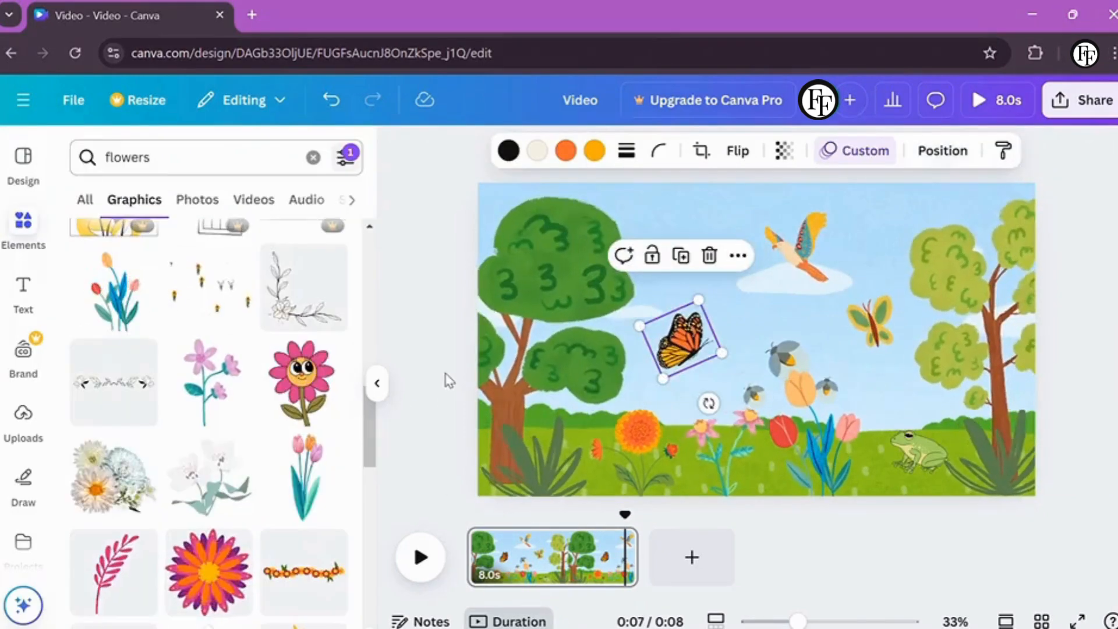
click(452, 469)
Replace the flowers search with a graphics search for sun.
click(209, 167)
key(BackSpace)
key(BackSpace)
key(BackSpace)
key(BackSpace)
key(BackSpace)
key(BackSpace)
key(BackSpace)
text(sun)
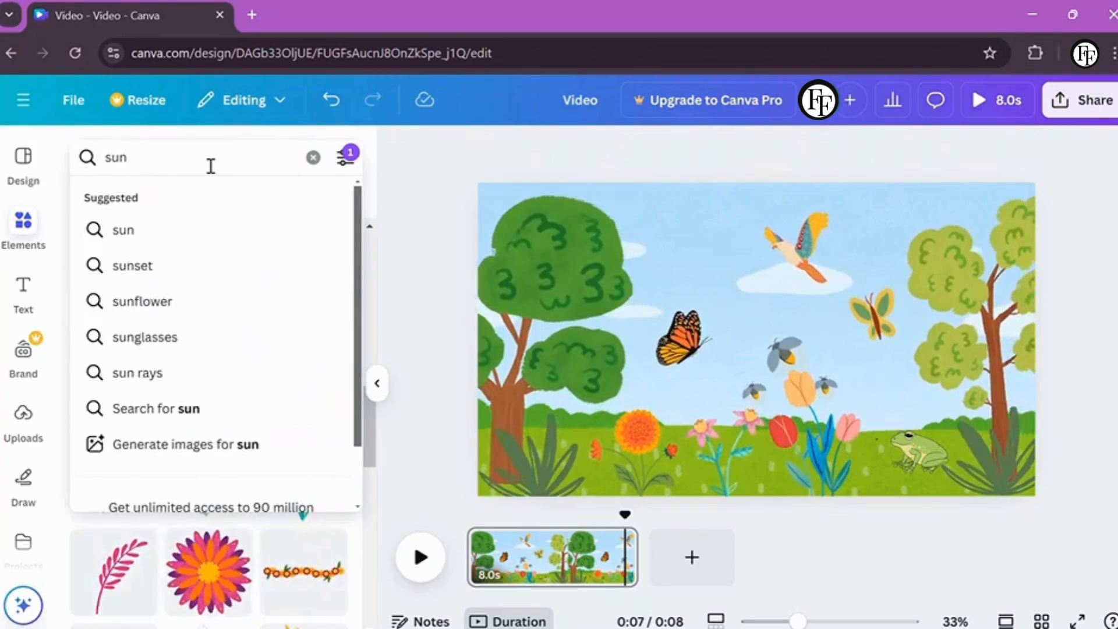
key(Return)
Add the smiling yellow sun, shrink it and place it in the sky at the upper edge of the right tree.
scroll(356, 326, down, 2)
scroll(357, 326, down, 1)
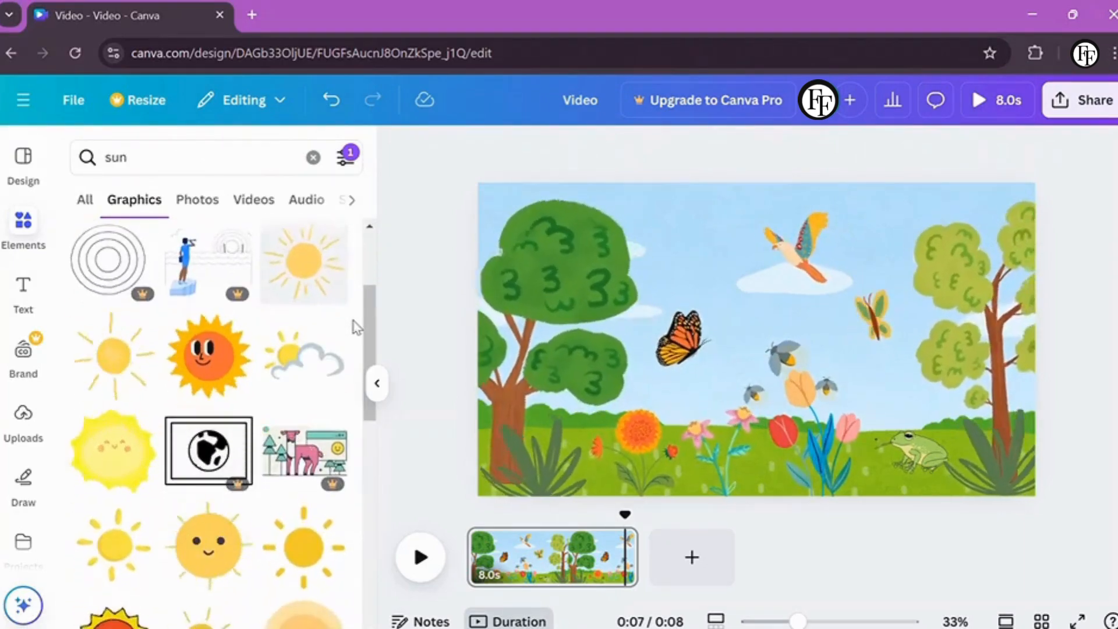
scroll(356, 326, down, 1)
click(208, 451)
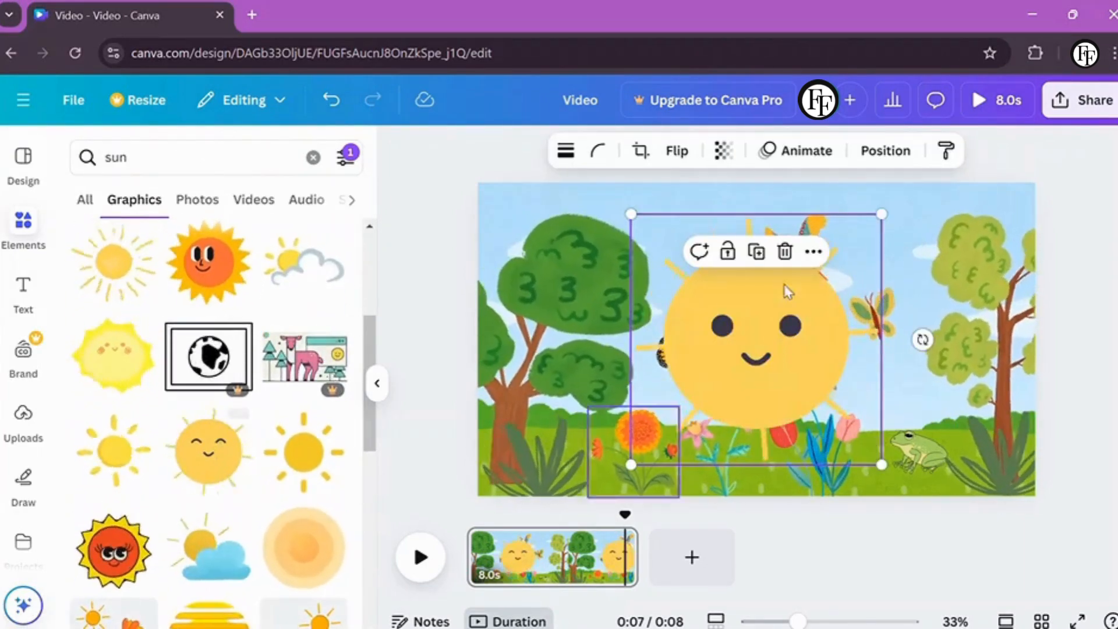
drag(856, 239, 723, 379)
drag(679, 419, 920, 224)
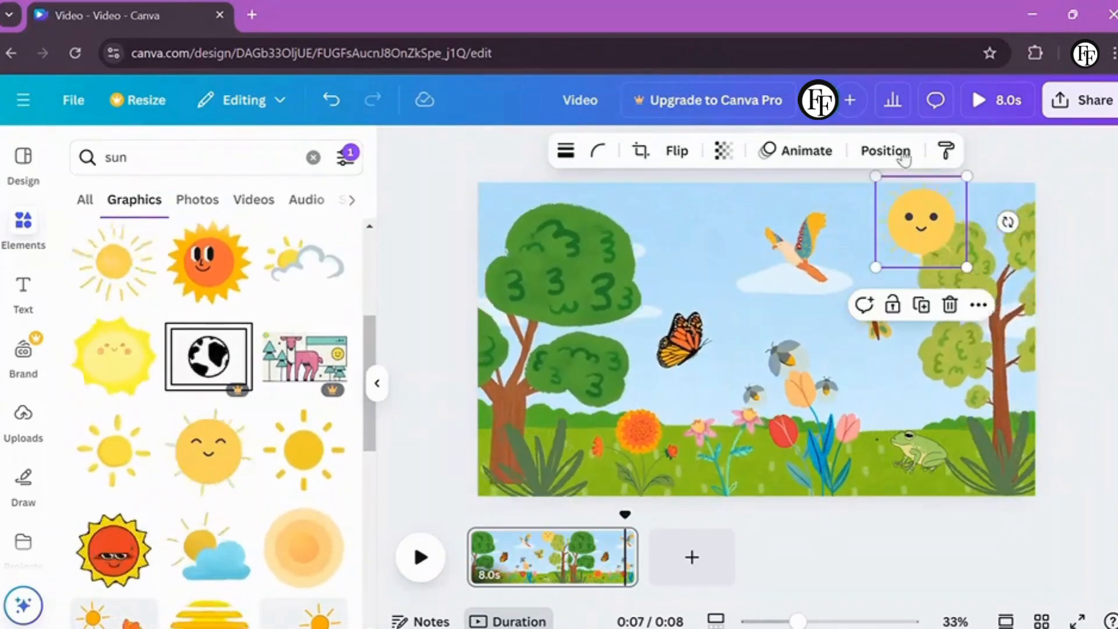
Send the sun to the back so that it sits behind the right tree.
click(885, 150)
click(337, 150)
click(414, 219)
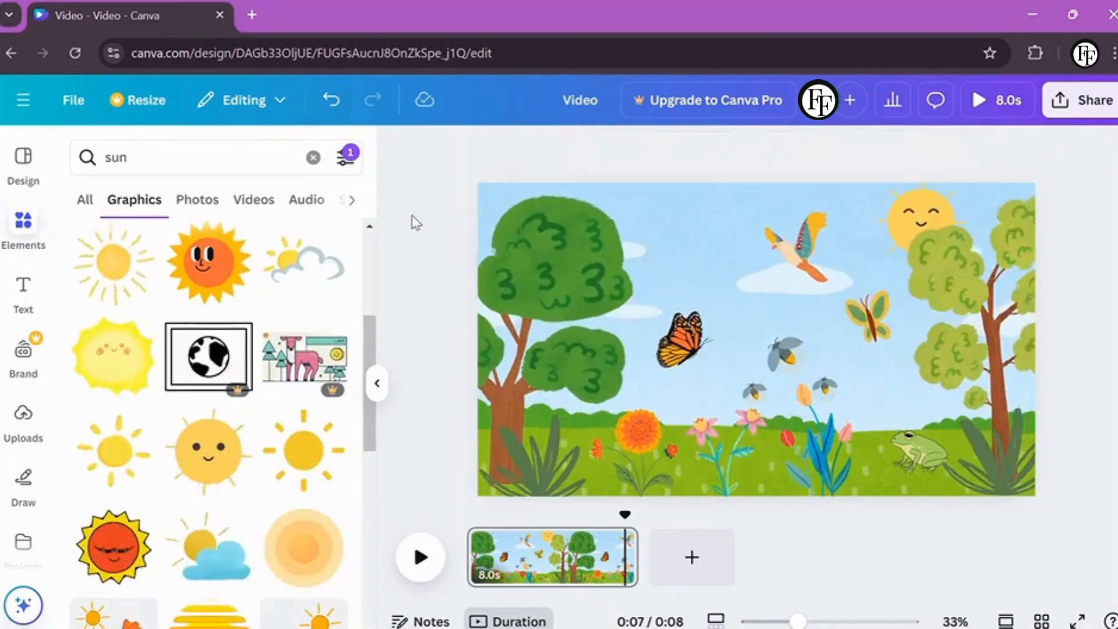
click(801, 256)
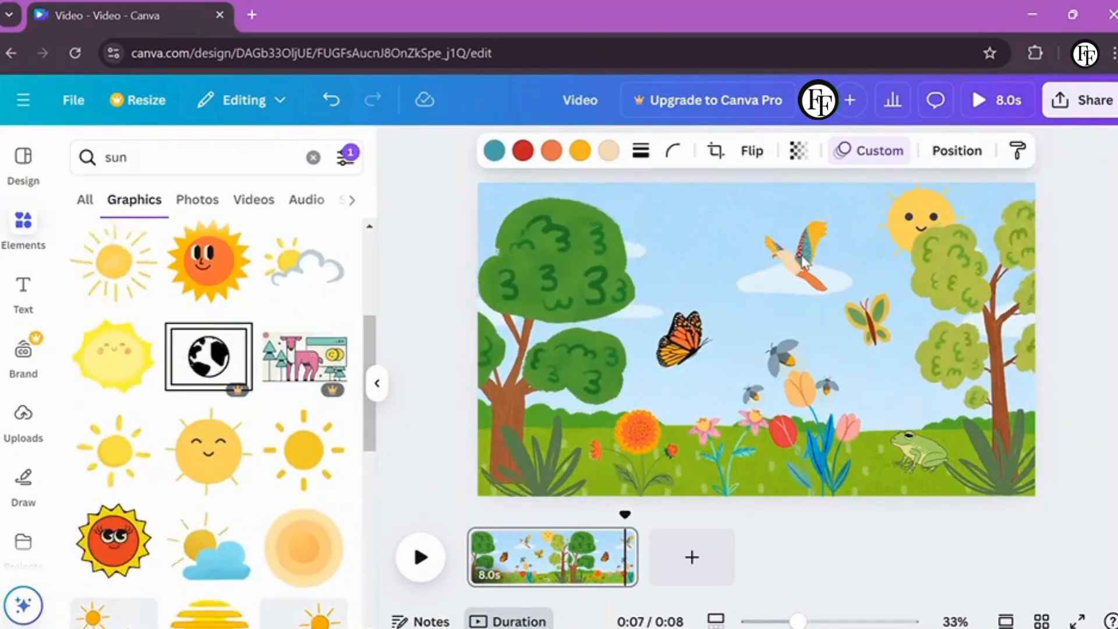
click(419, 358)
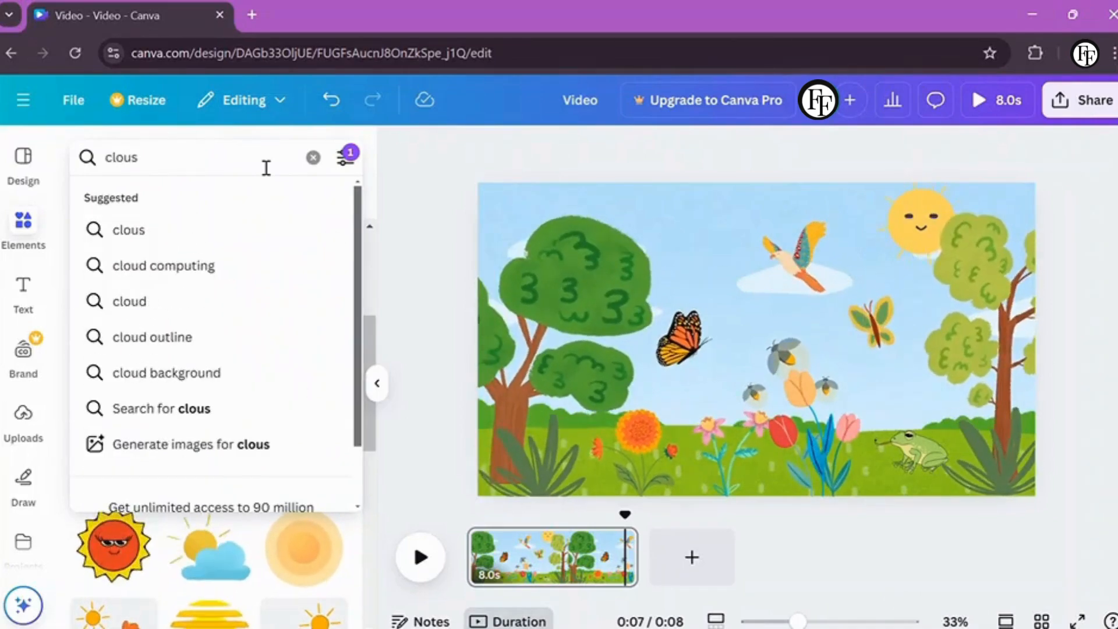
Search the graphics for cloud.
click(266, 168)
text(cloud)
key(Return)
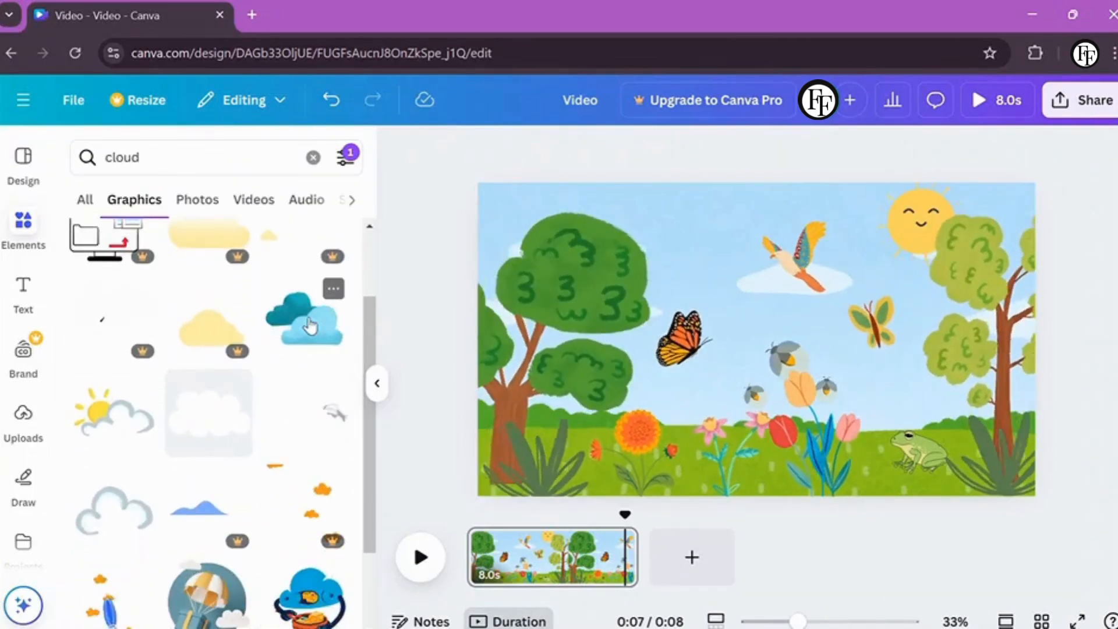
click(310, 326)
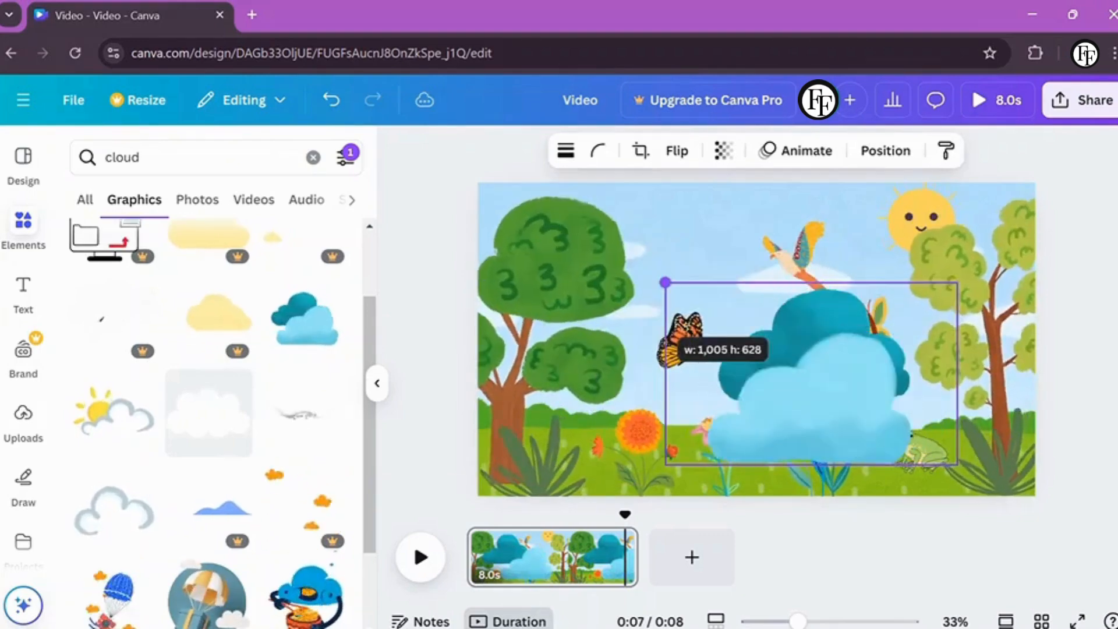
drag(665, 282, 802, 367)
click(909, 333)
Add the pale green cloud, shrink it and place it at the top of the sky beside the left tree.
scroll(348, 487, down, 2)
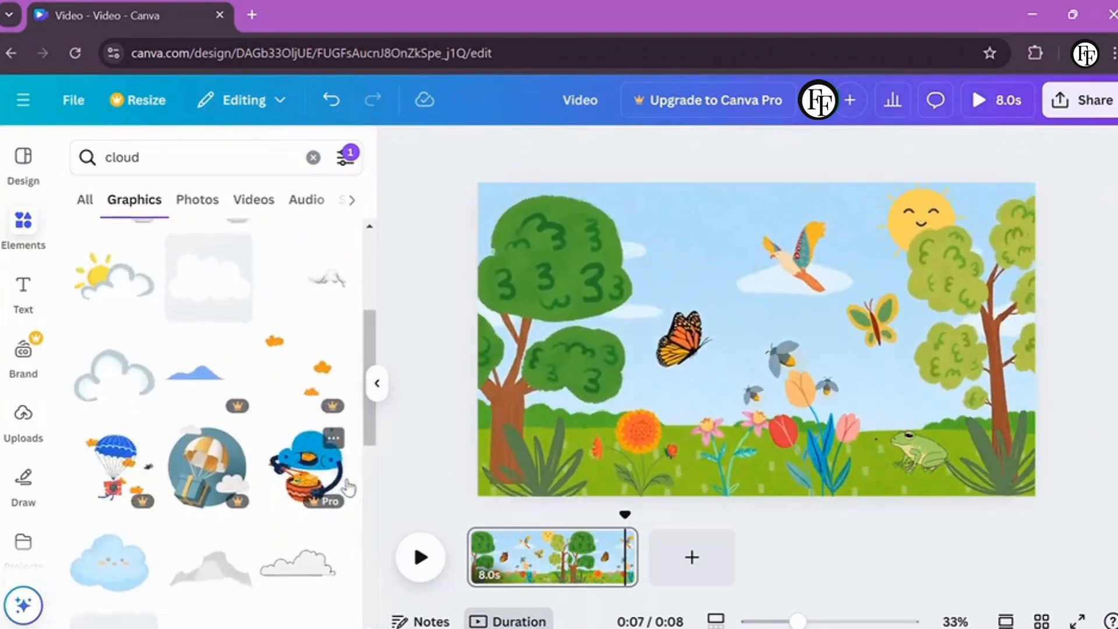
scroll(348, 487, down, 3)
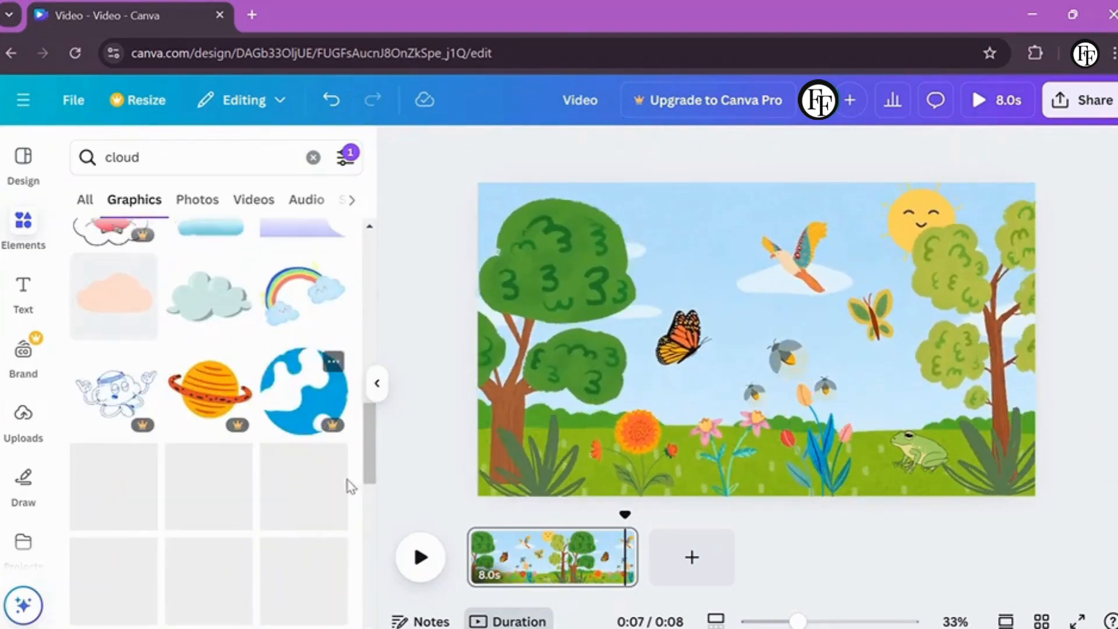
click(209, 315)
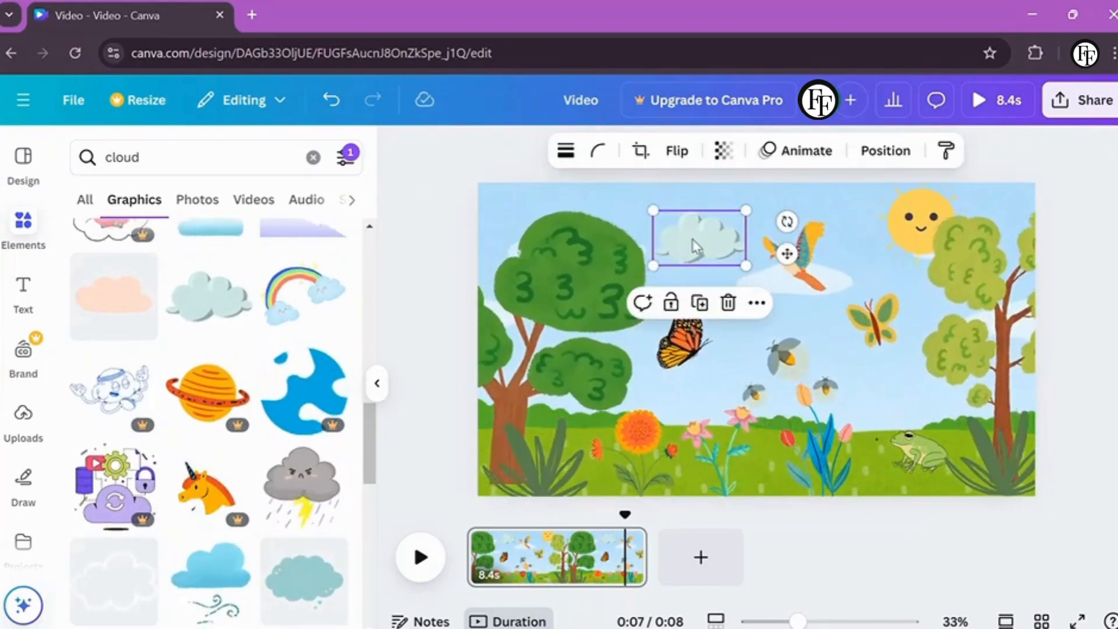
drag(658, 194, 651, 195)
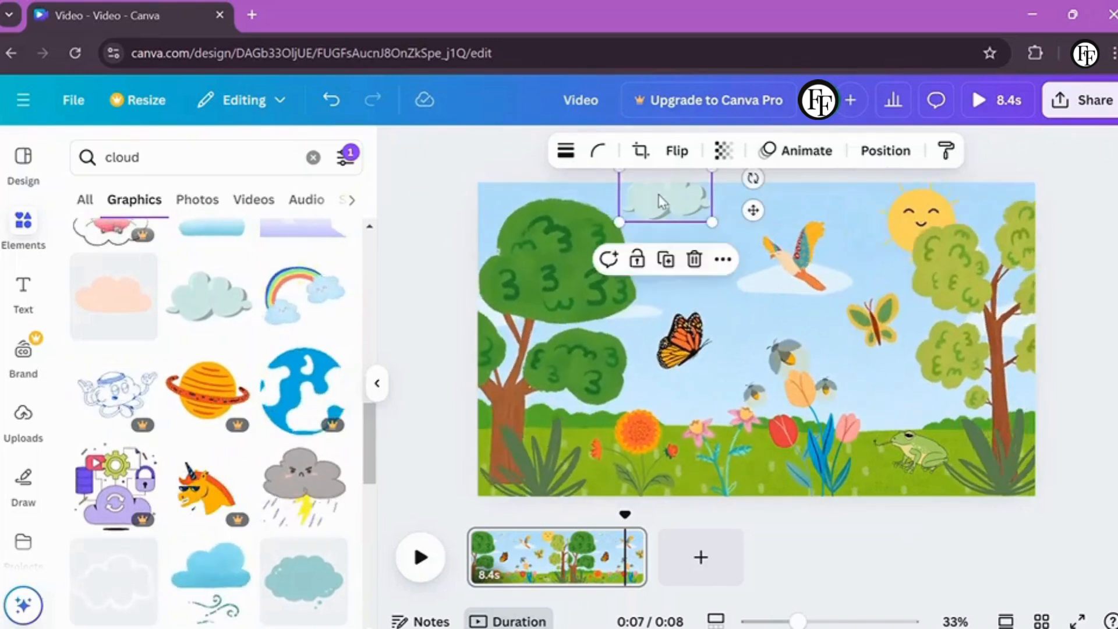
Draw a custom animation path that moves the cloud horizontally along the top of the sky.
click(797, 151)
click(137, 375)
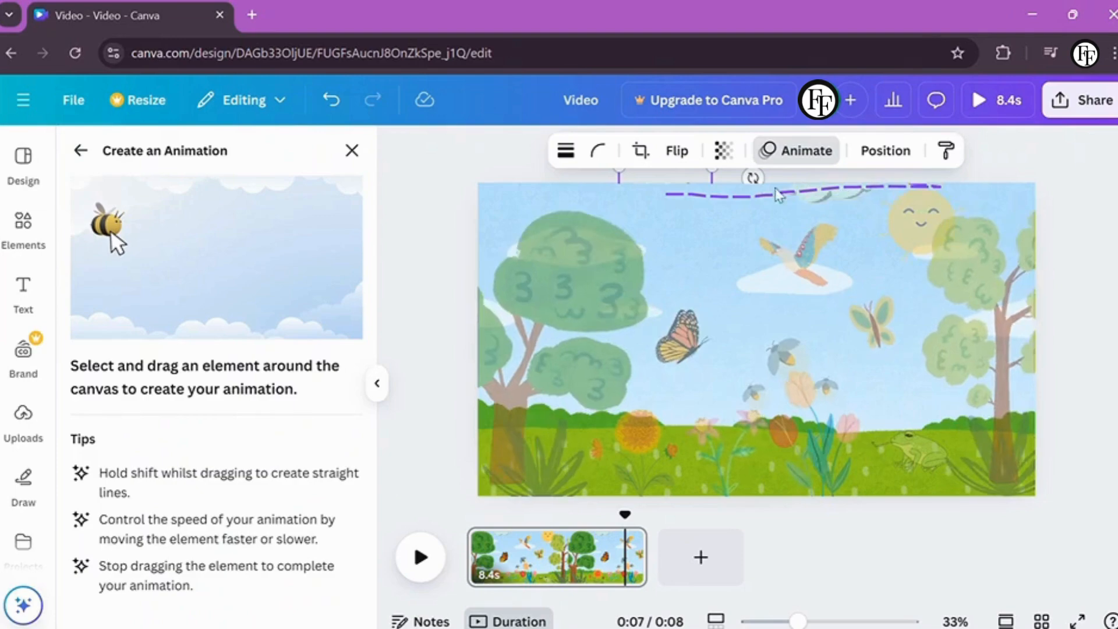
drag(547, 187, 545, 188)
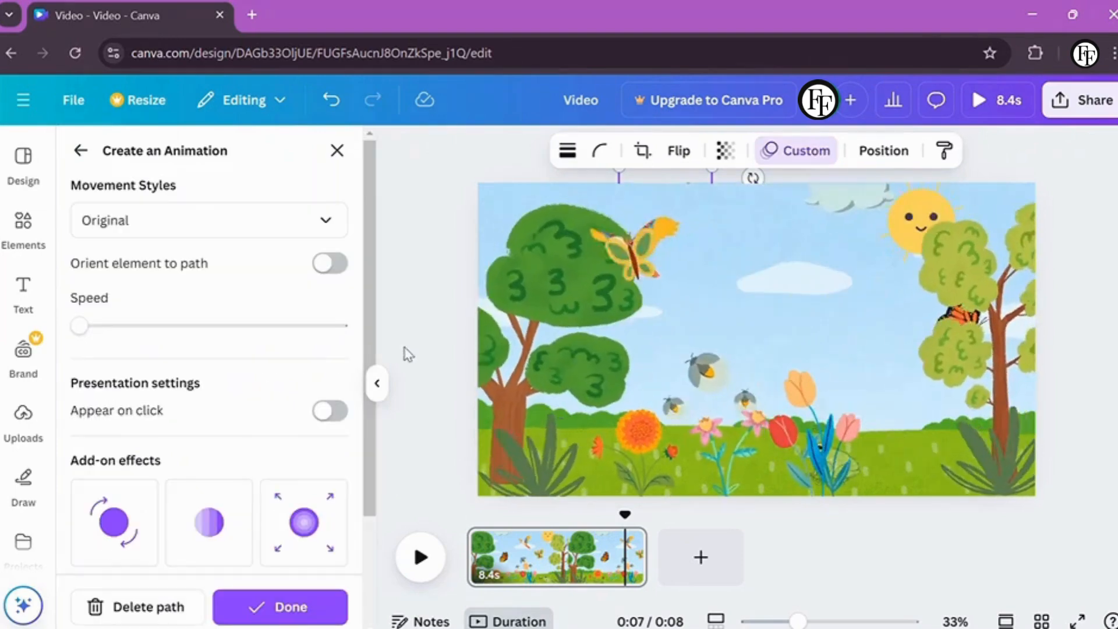
click(404, 349)
click(404, 349)
Shrink the tulips and move them and the orange flower closer to the pink flowers to form one cluster.
click(824, 457)
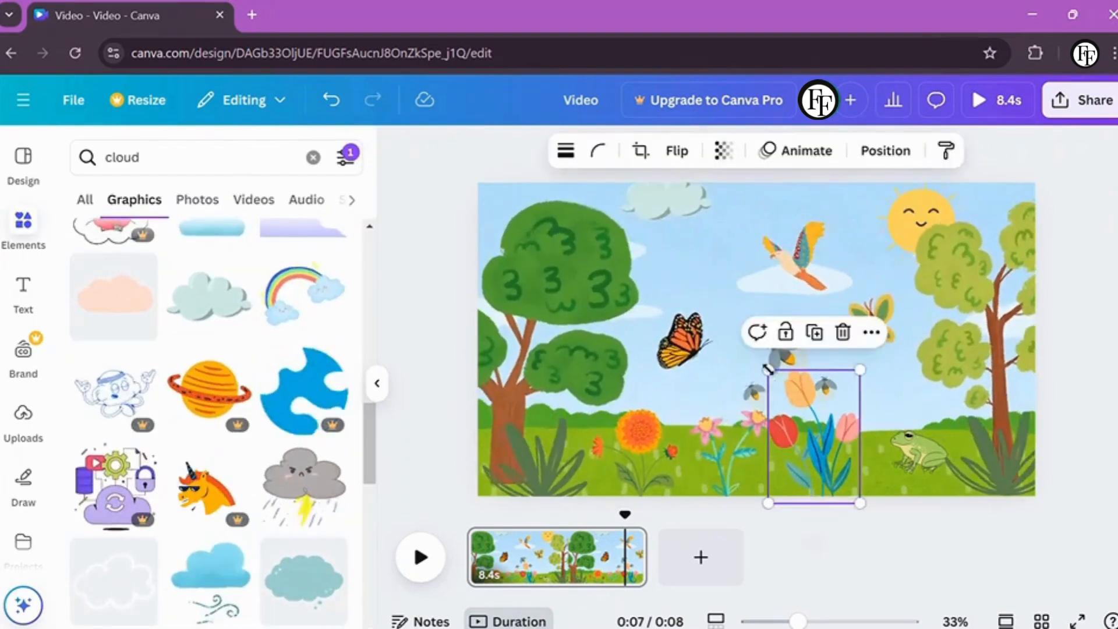
drag(769, 372, 784, 393)
click(646, 460)
drag(646, 460, 676, 461)
drag(810, 459, 762, 460)
drag(739, 391, 753, 404)
click(425, 429)
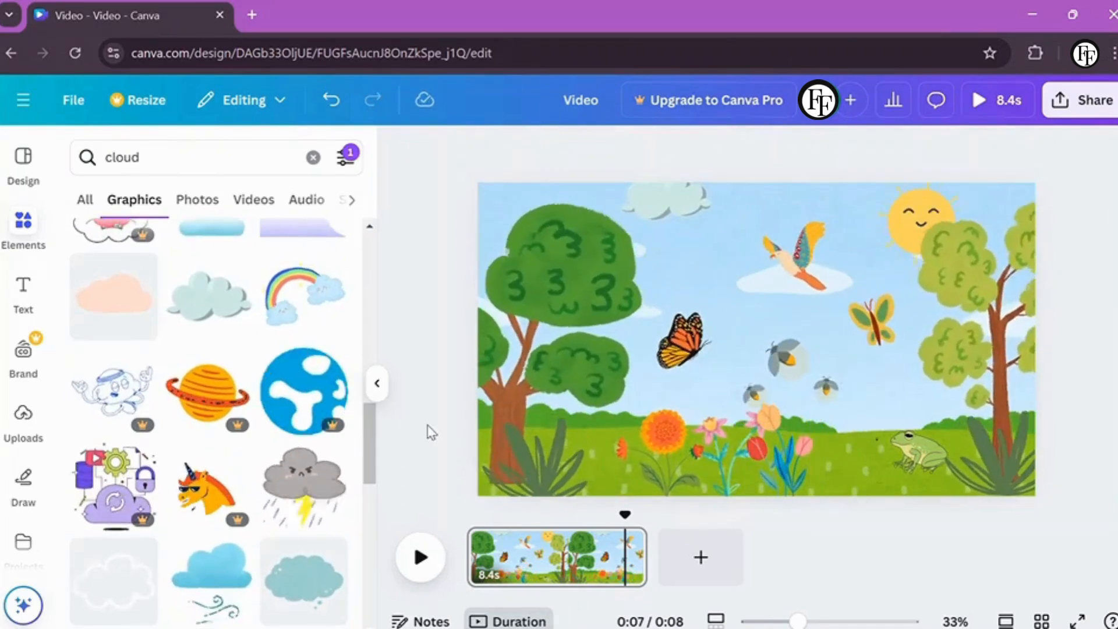
Play the whole video from the start to review the animated scene.
click(468, 512)
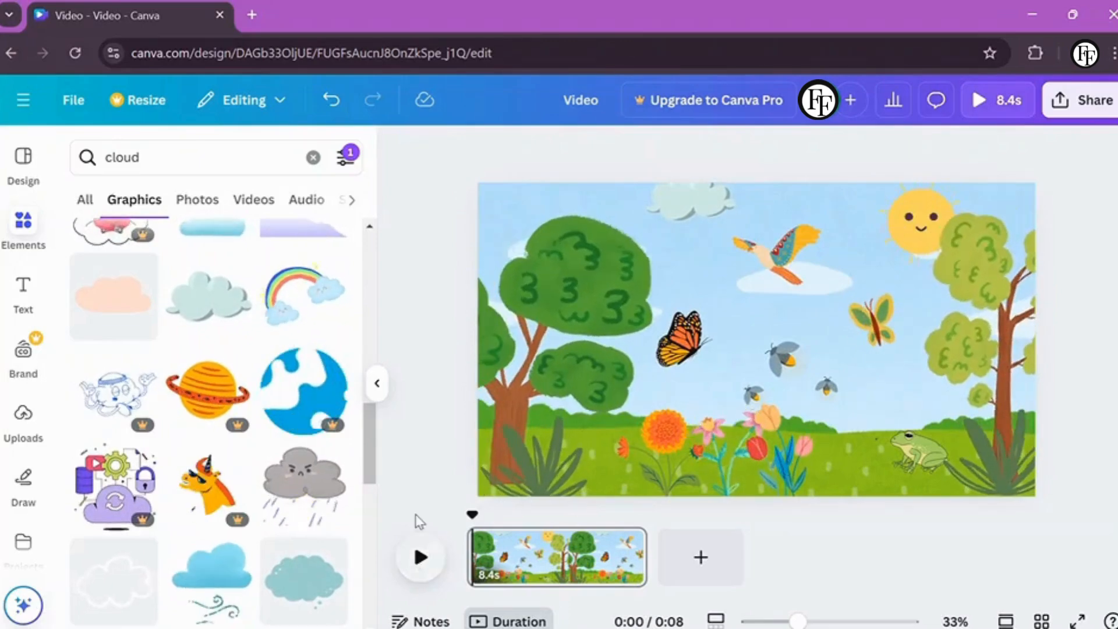
key(space)
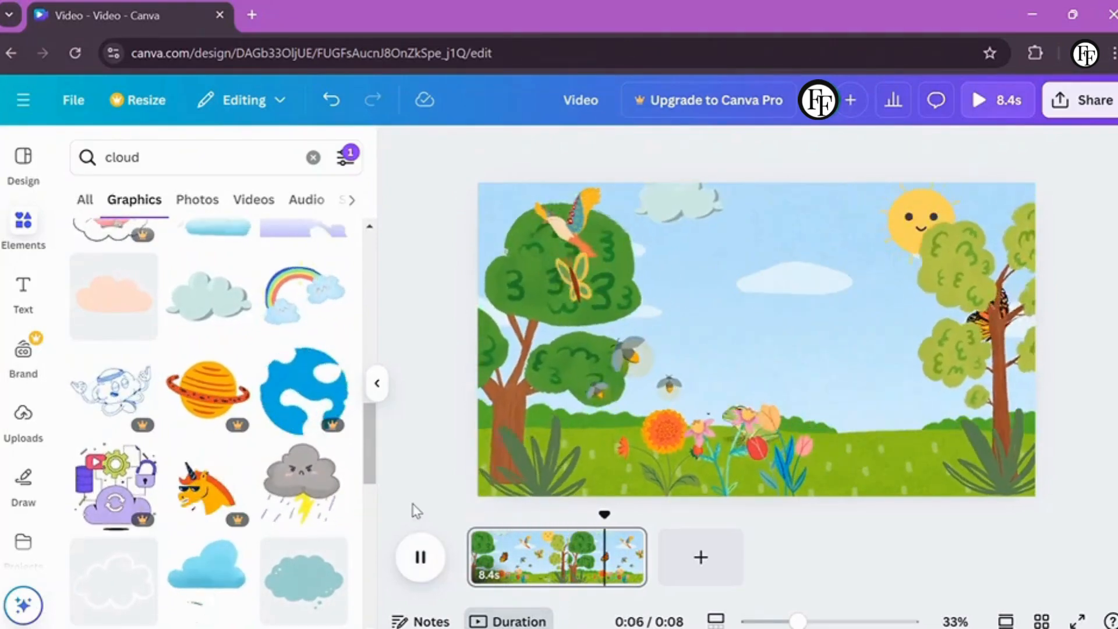